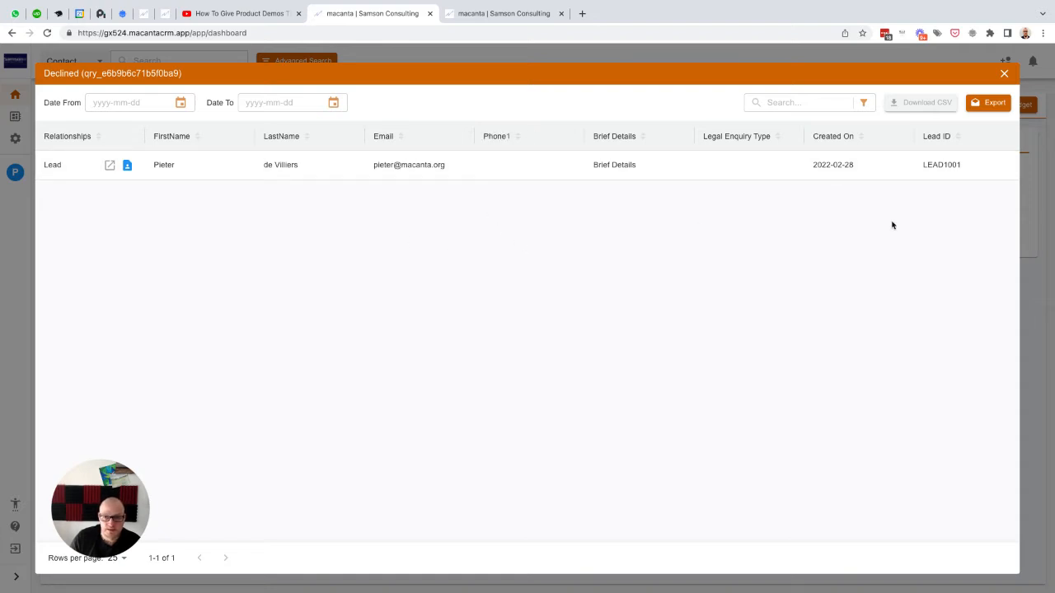
- Examine the declined lead's relationships and additional info from the Declined results, and close the results
{"action": "scroll", "coordinate": [914, 174], "scroll_direction": "right", "scroll_amount": 2}
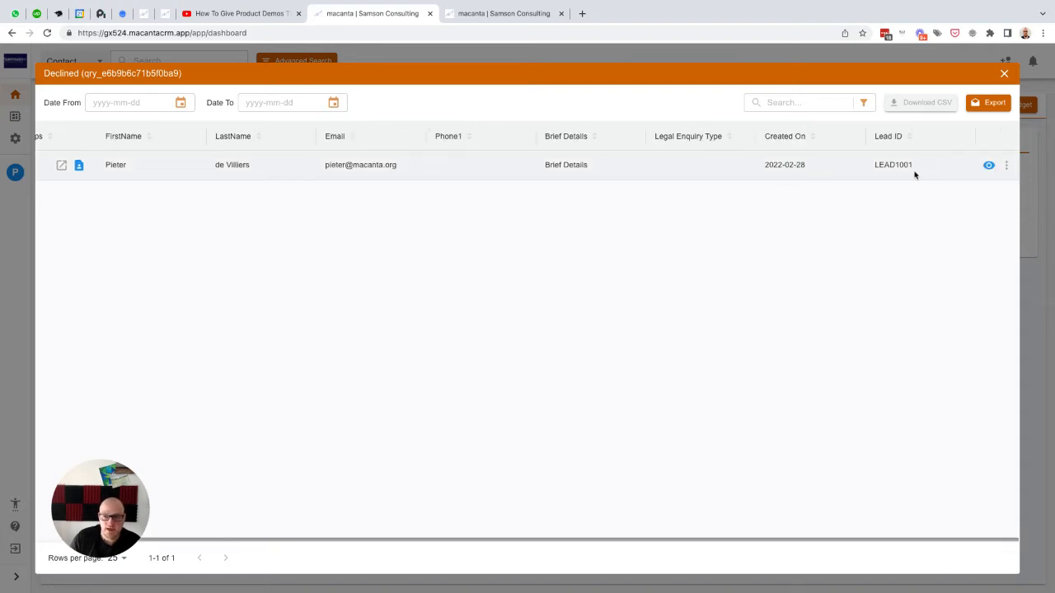
{"action": "left_click", "coordinate": [1007, 167]}
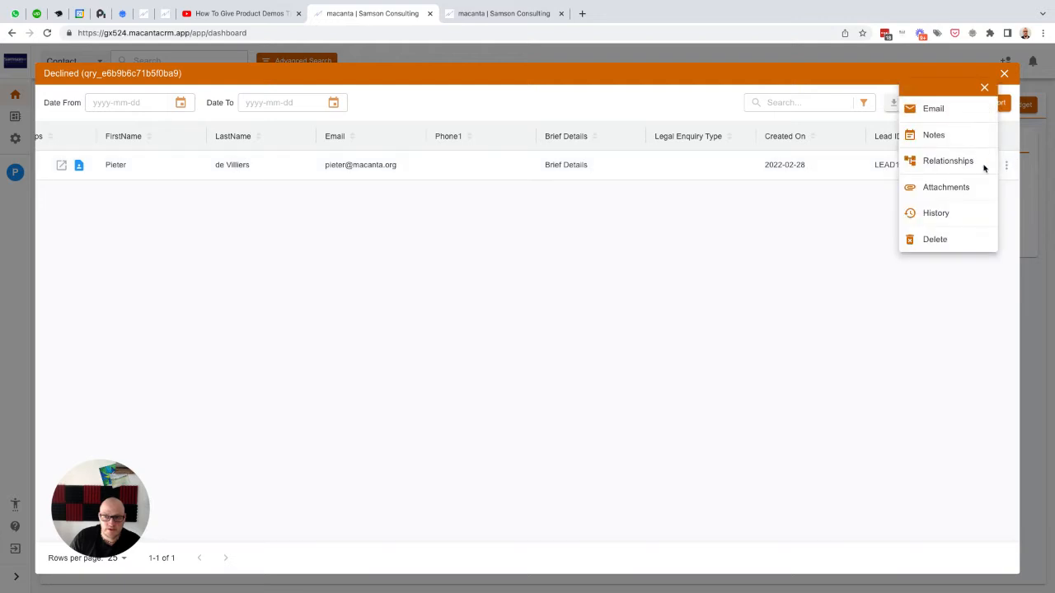
{"action": "left_click", "coordinate": [939, 164]}
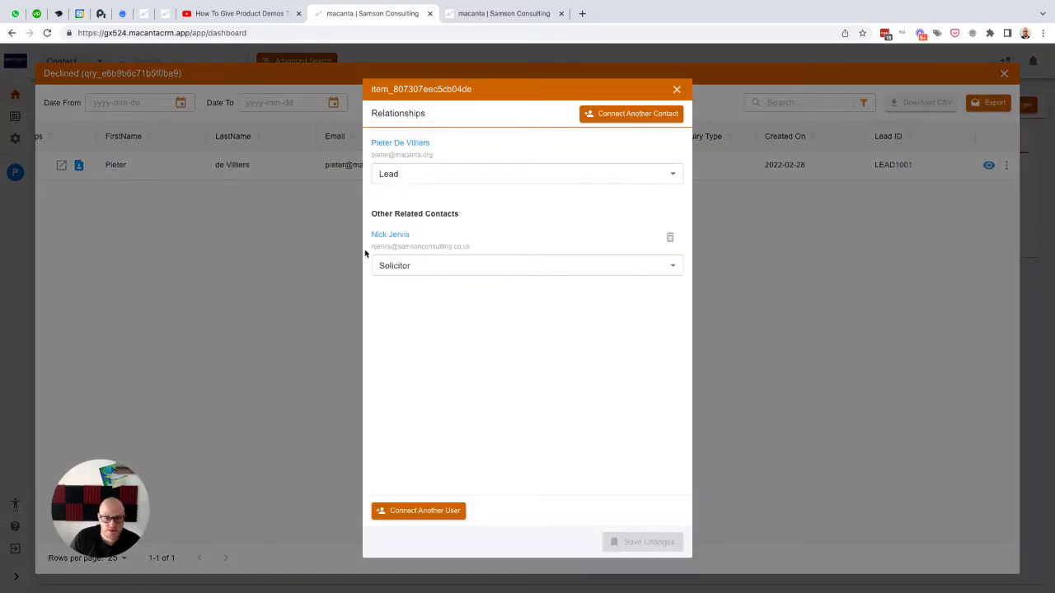
{"action": "left_click", "coordinate": [676, 89]}
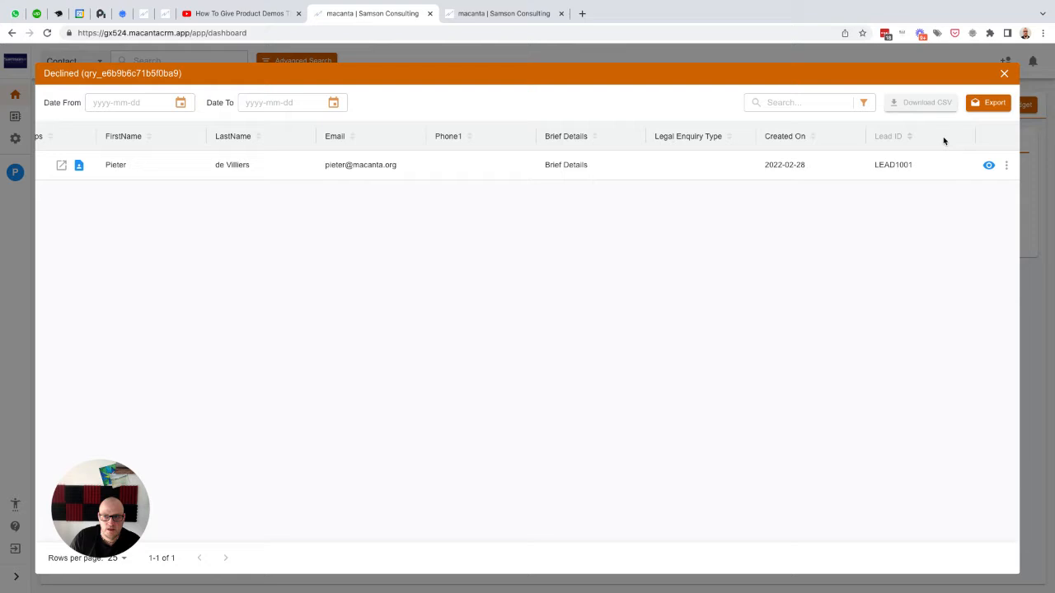
{"action": "left_click", "coordinate": [988, 166]}
{"action": "left_click", "coordinate": [939, 82]}
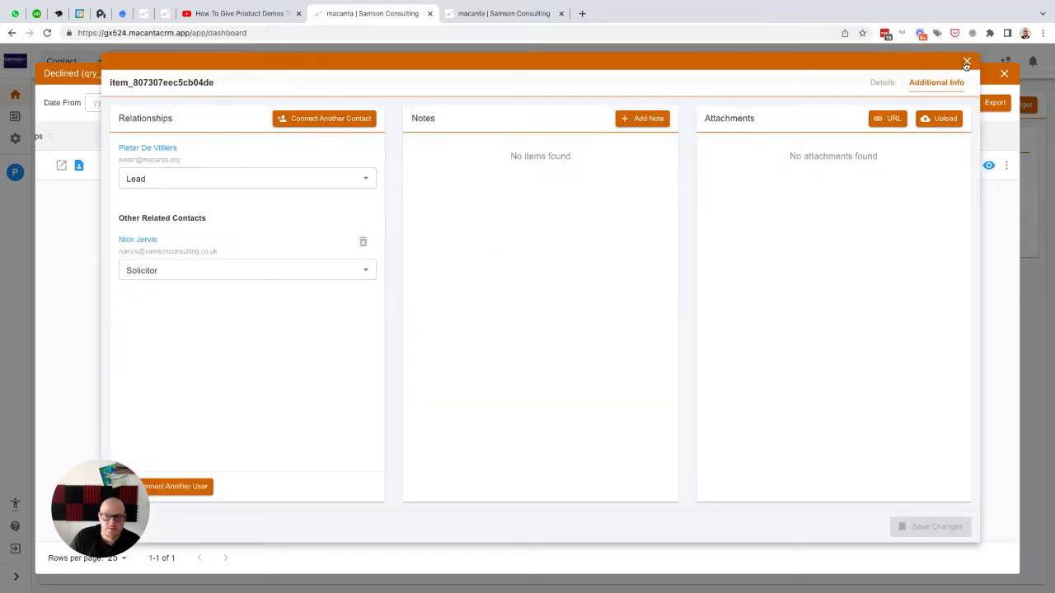
{"action": "left_click", "coordinate": [966, 64]}
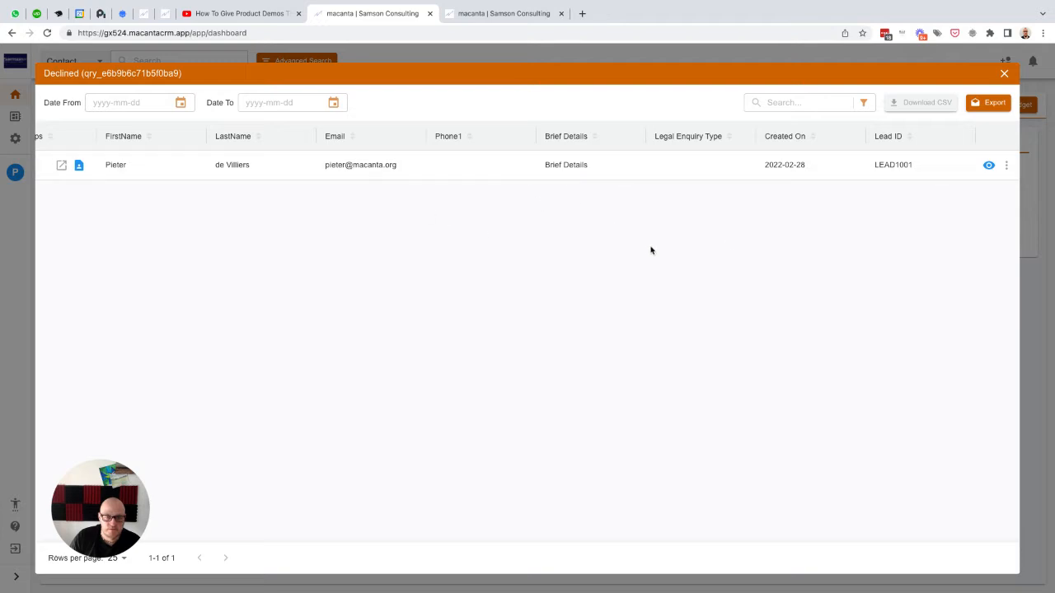
{"action": "scroll", "coordinate": [682, 178], "scroll_direction": "left", "scroll_amount": 1}
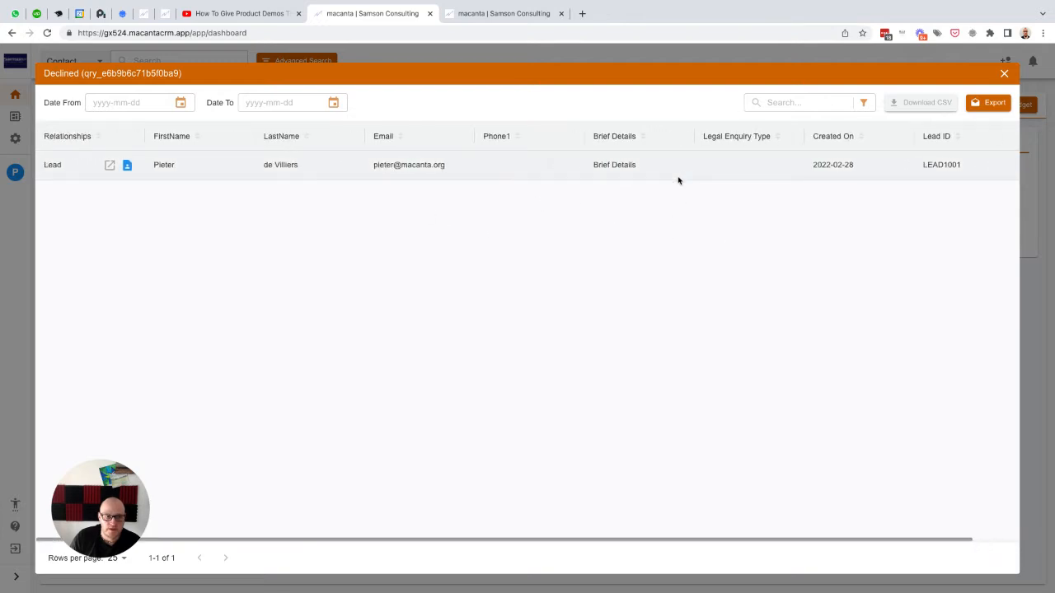
{"action": "left_click", "coordinate": [1004, 74]}
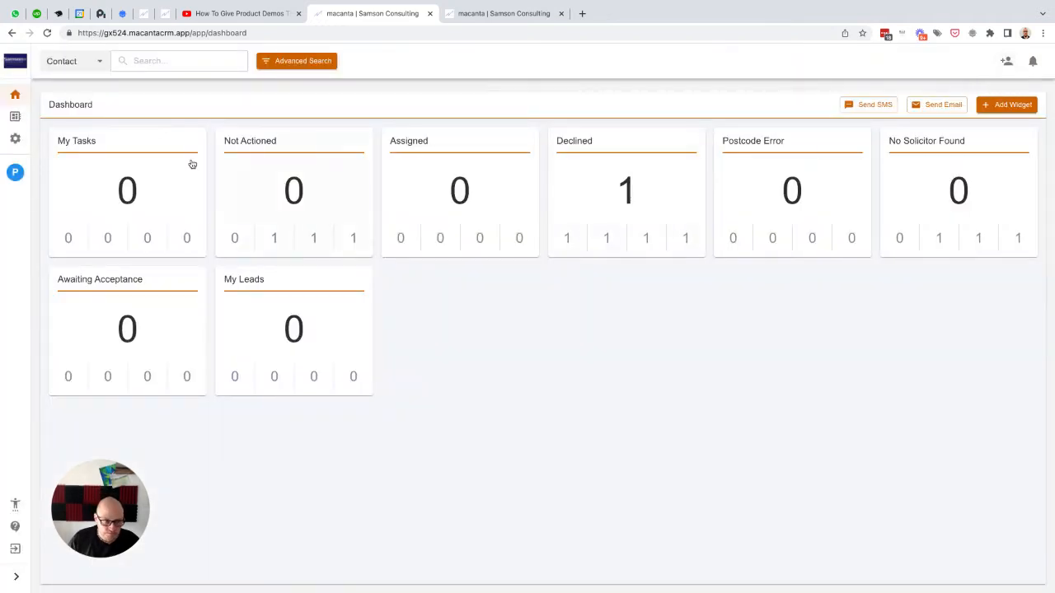
- Open the Leads data object in Object Builder and show the fields of its Tracking section
{"action": "left_click", "coordinate": [15, 142]}
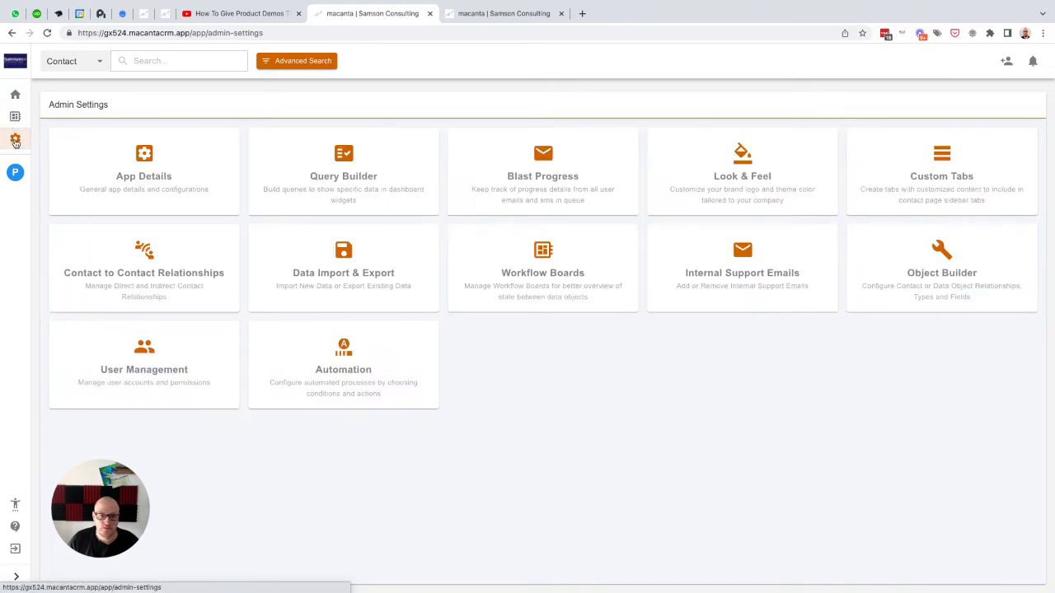
{"action": "left_click", "coordinate": [940, 253]}
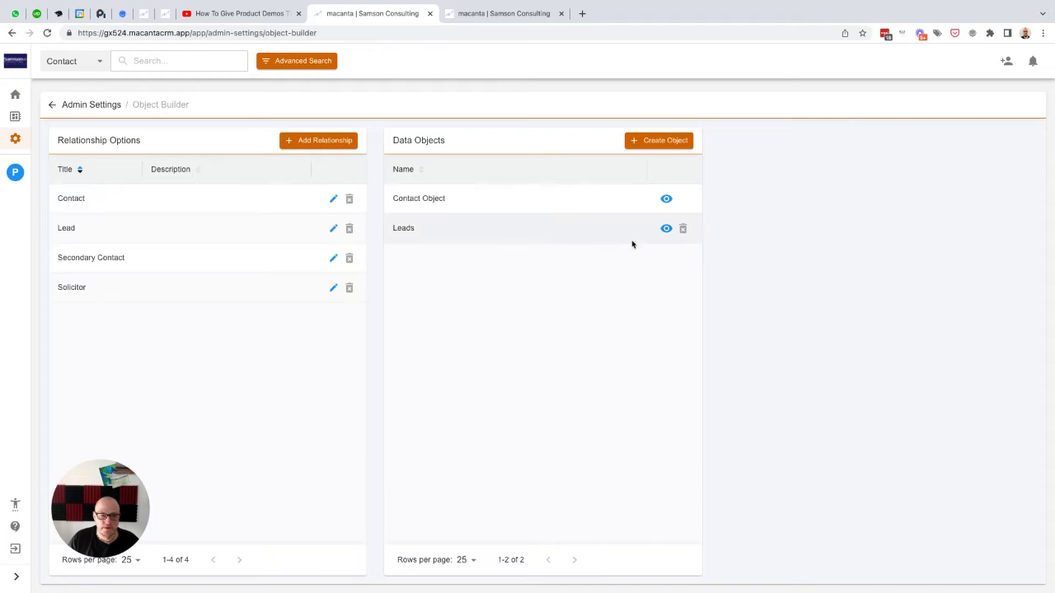
{"action": "left_click", "coordinate": [664, 230]}
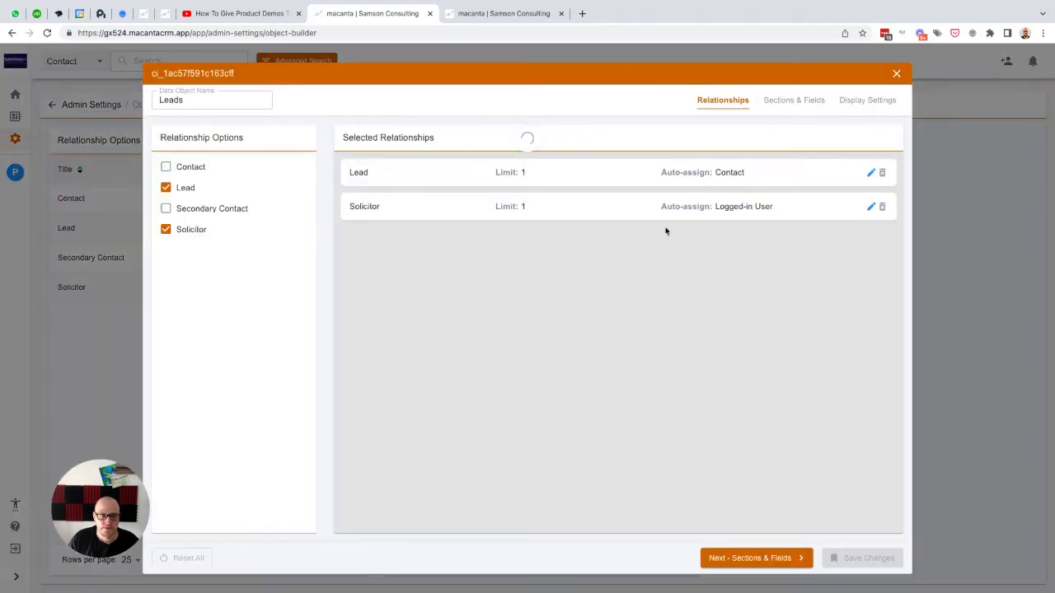
{"action": "left_click", "coordinate": [803, 100]}
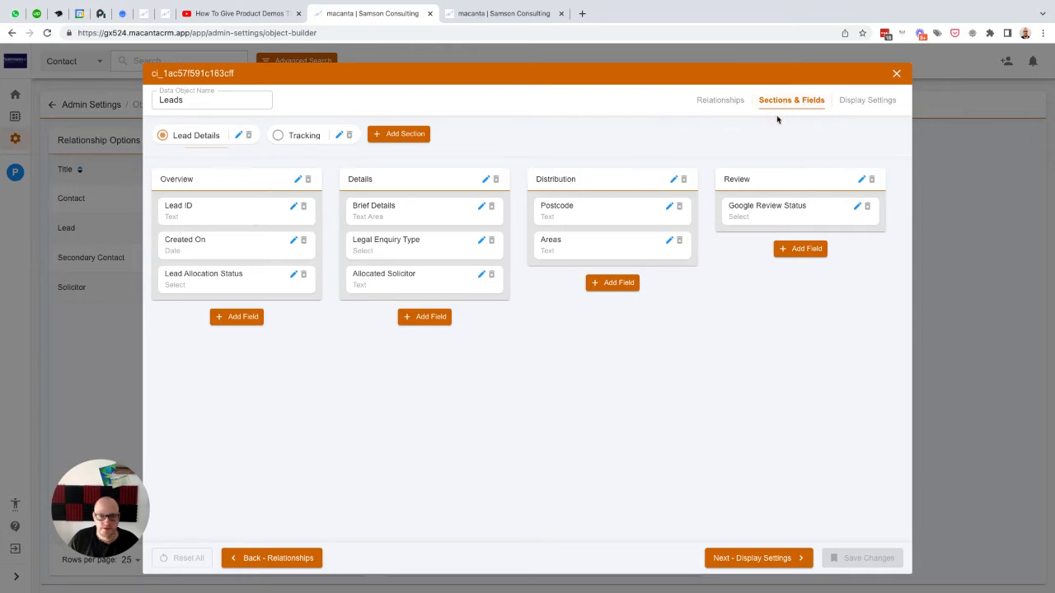
{"action": "left_click", "coordinate": [301, 137]}
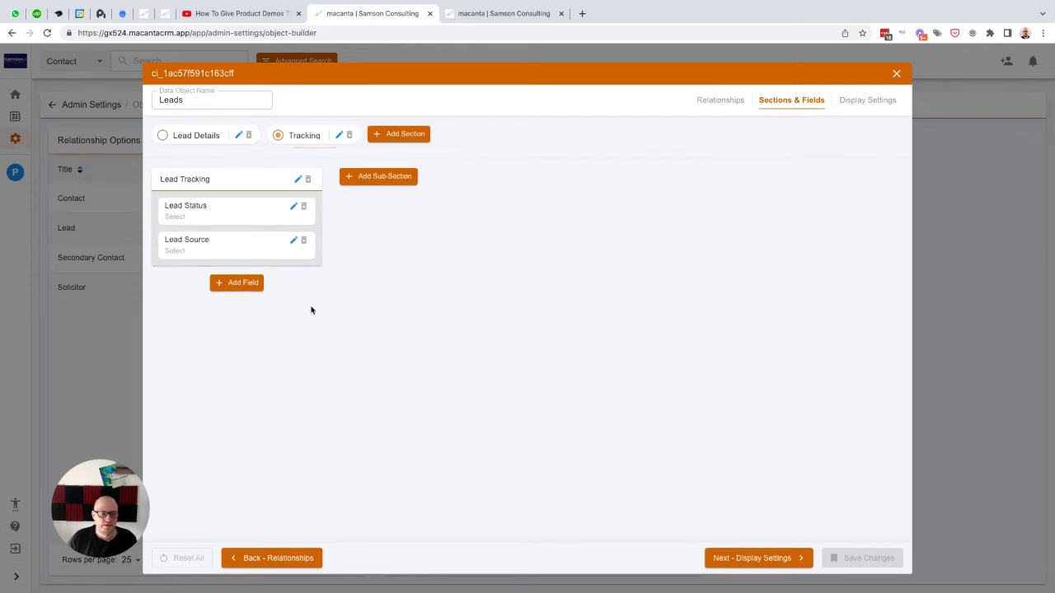
- Add a text field named "Assigned Solicitor" with the placeholder "Assigned Solicitor" to the Lead Tracking sub-section, and save the Leads object
{"action": "left_click", "coordinate": [237, 284]}
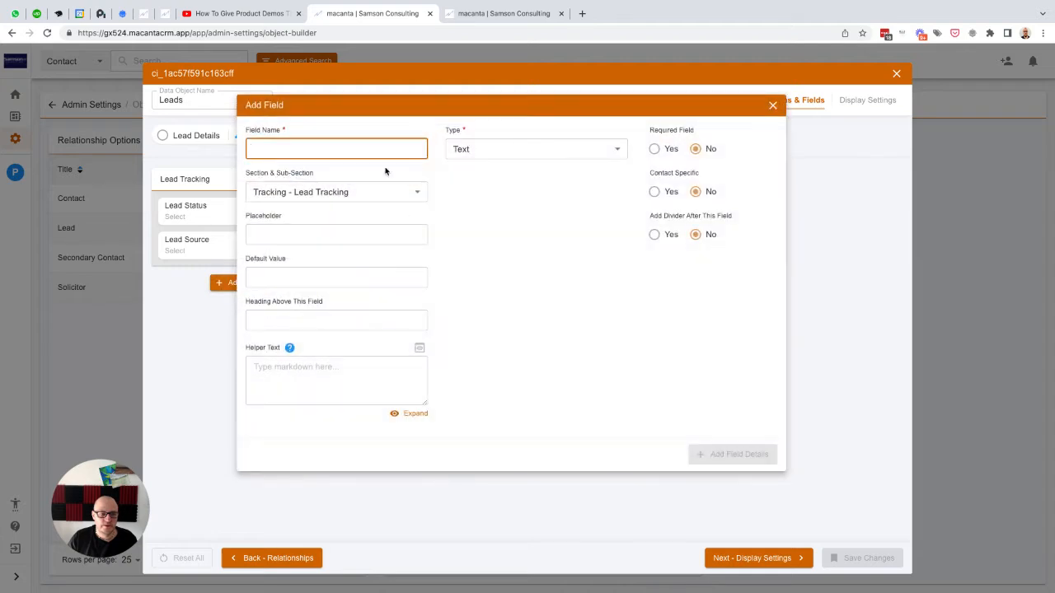
{"action": "type", "text": "Ass"}
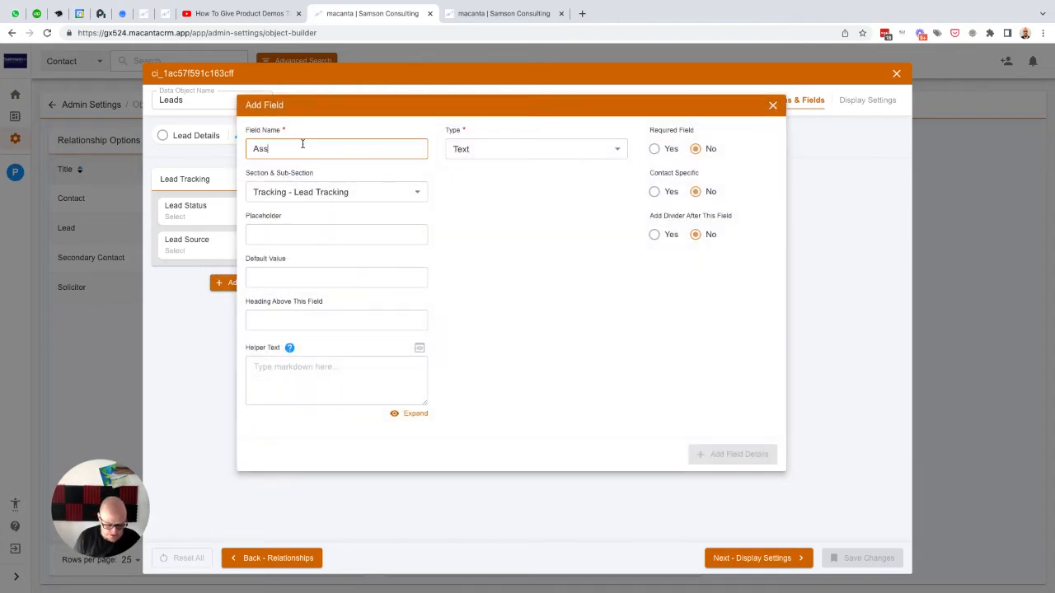
{"action": "type", "text": "igned Solici"}
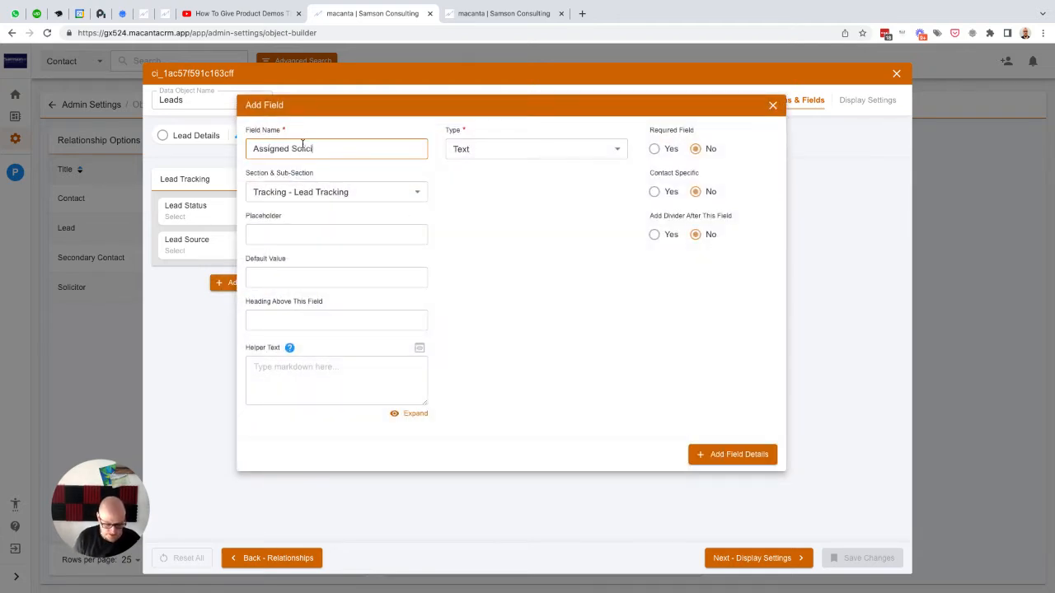
{"action": "type", "text": "tor"}
{"action": "key", "text": "ctrl+a"}
{"action": "key", "text": "ctrl+c"}
{"action": "key", "text": "Tab"}
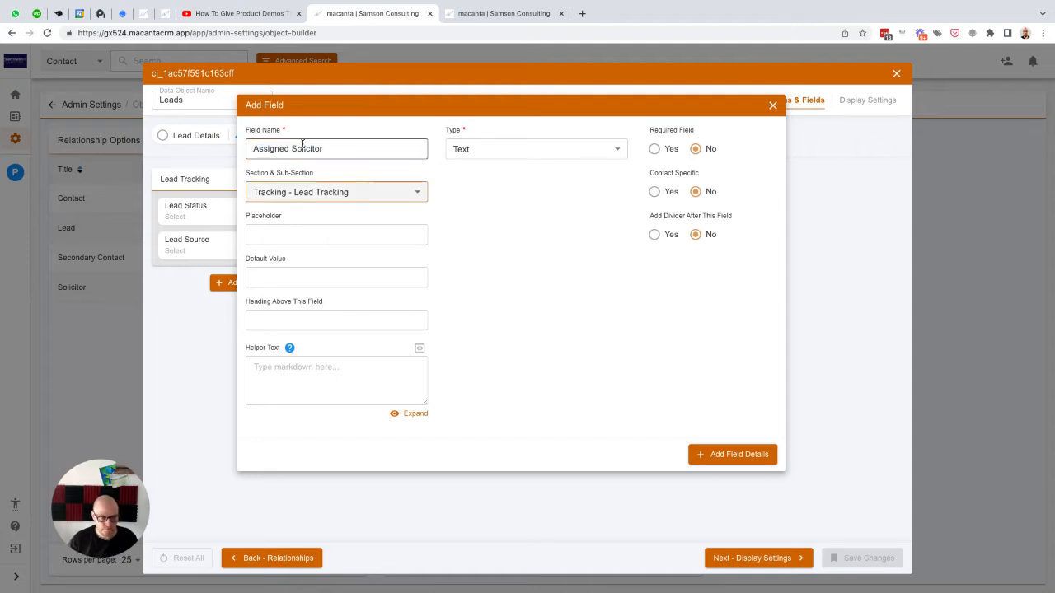
{"action": "key", "text": "Tab"}
{"action": "key", "text": "ctrl+v"}
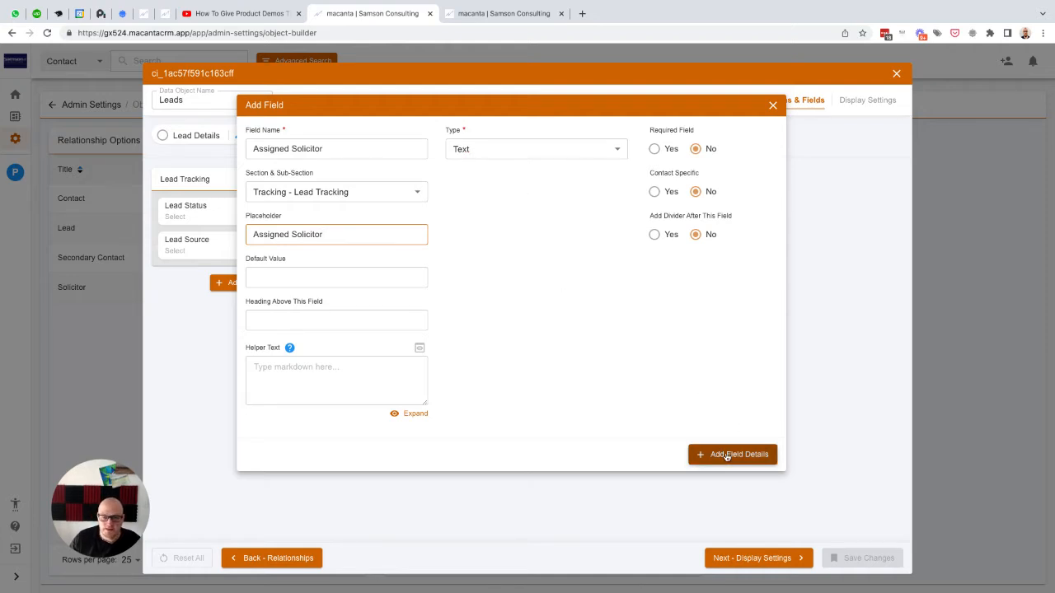
{"action": "left_click", "coordinate": [730, 454]}
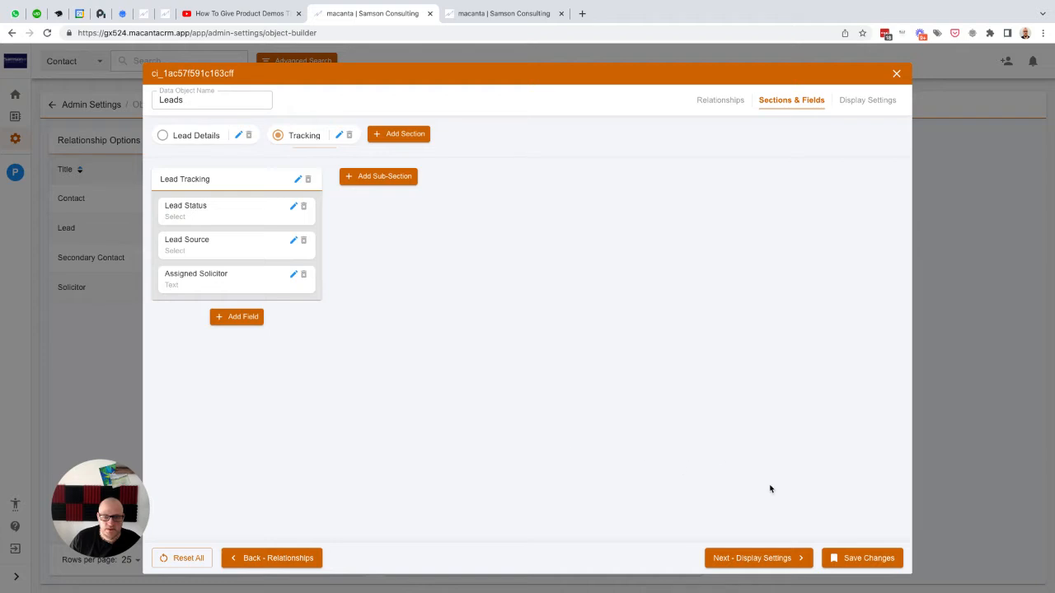
{"action": "left_click", "coordinate": [853, 562]}
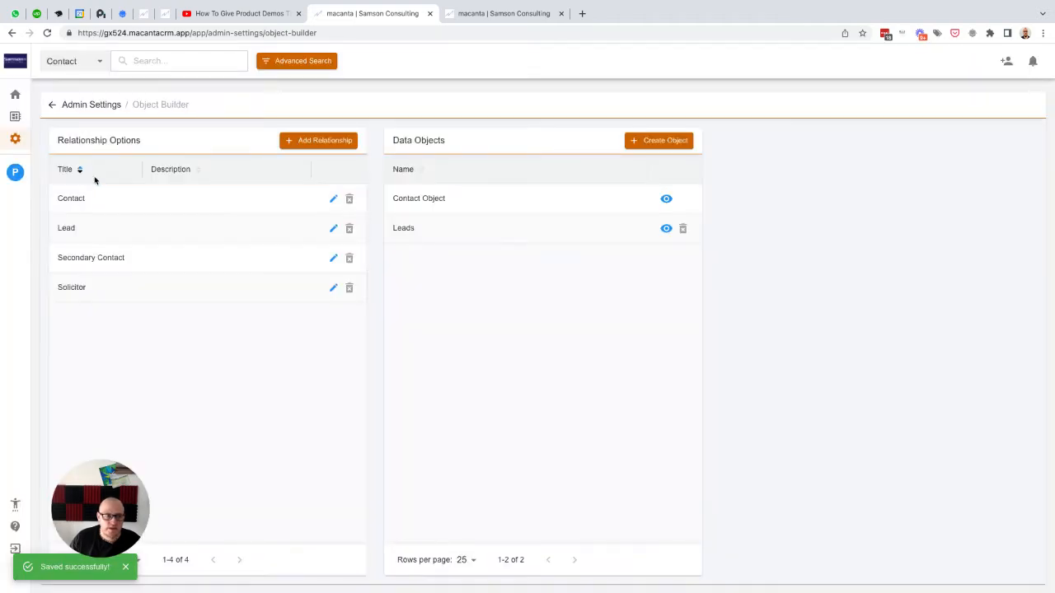
- Check the Tracking section of the recently viewed contact's lead for the Assigned Solicitor field, and close the lead
{"action": "left_click", "coordinate": [15, 173]}
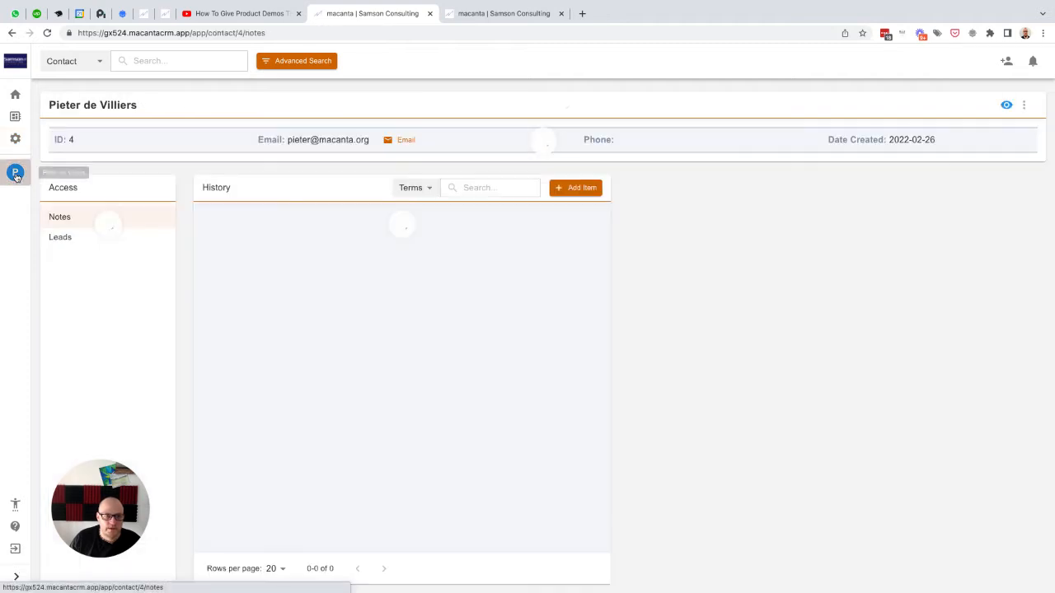
{"action": "left_click", "coordinate": [62, 239]}
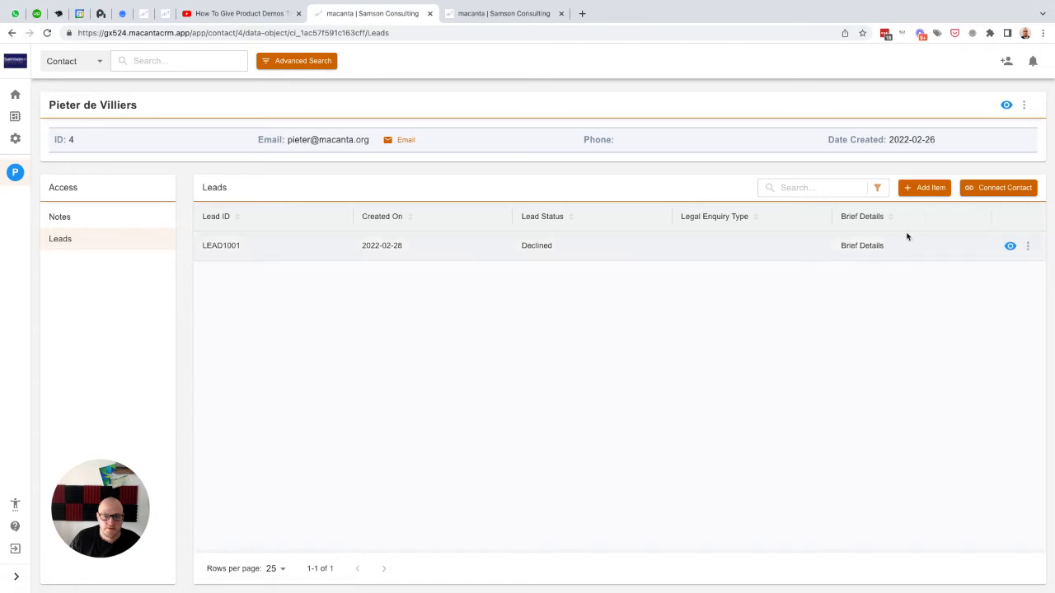
{"action": "left_click", "coordinate": [1010, 246]}
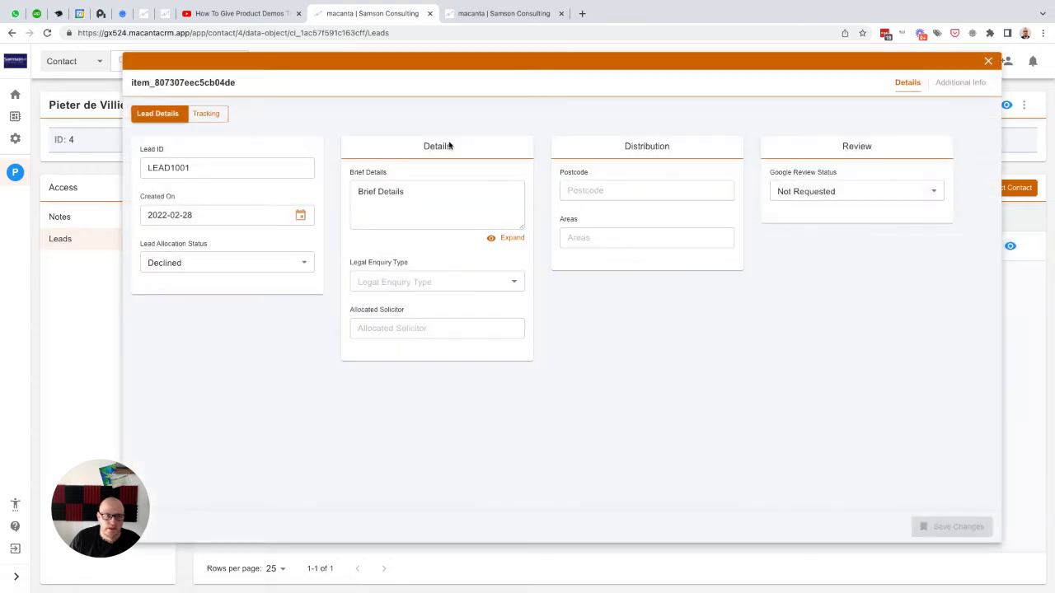
{"action": "left_click", "coordinate": [207, 114]}
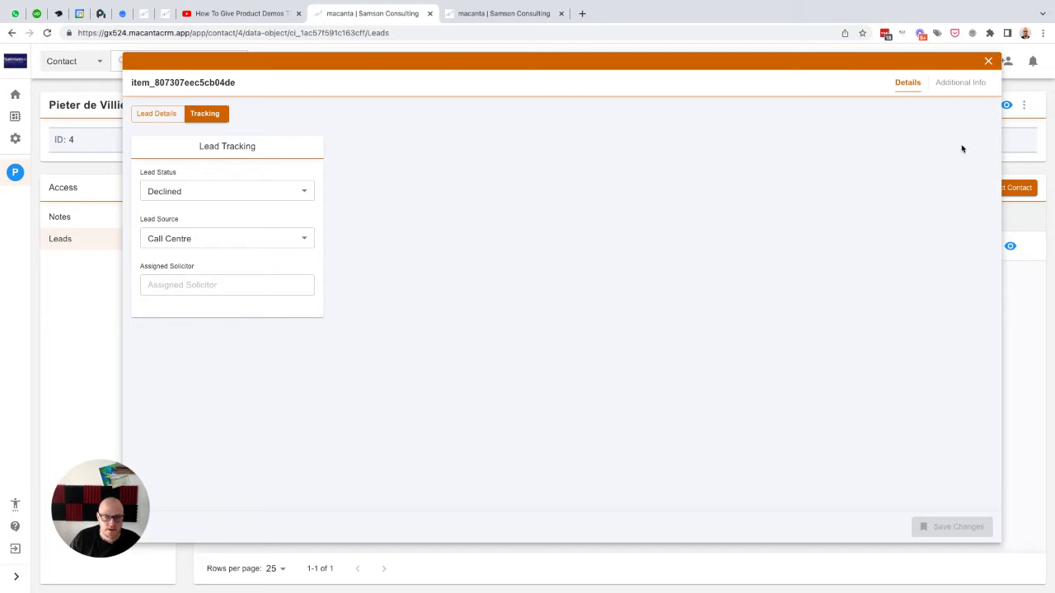
{"action": "left_click", "coordinate": [988, 62]}
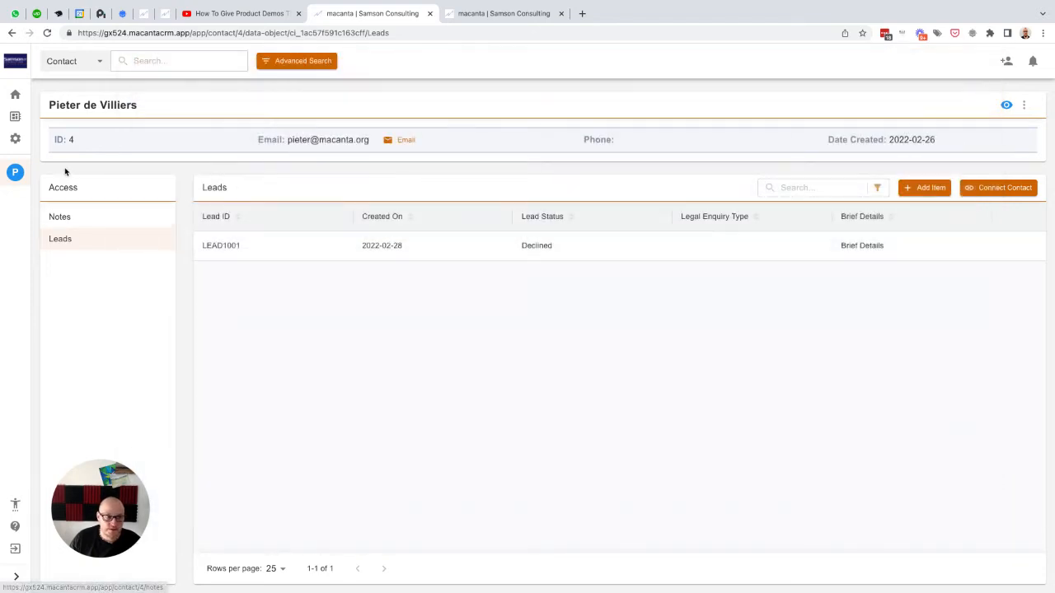
- Open the Declined query in Query Builder and add Assigned Solicitor to its result columns
{"action": "left_click", "coordinate": [14, 140]}
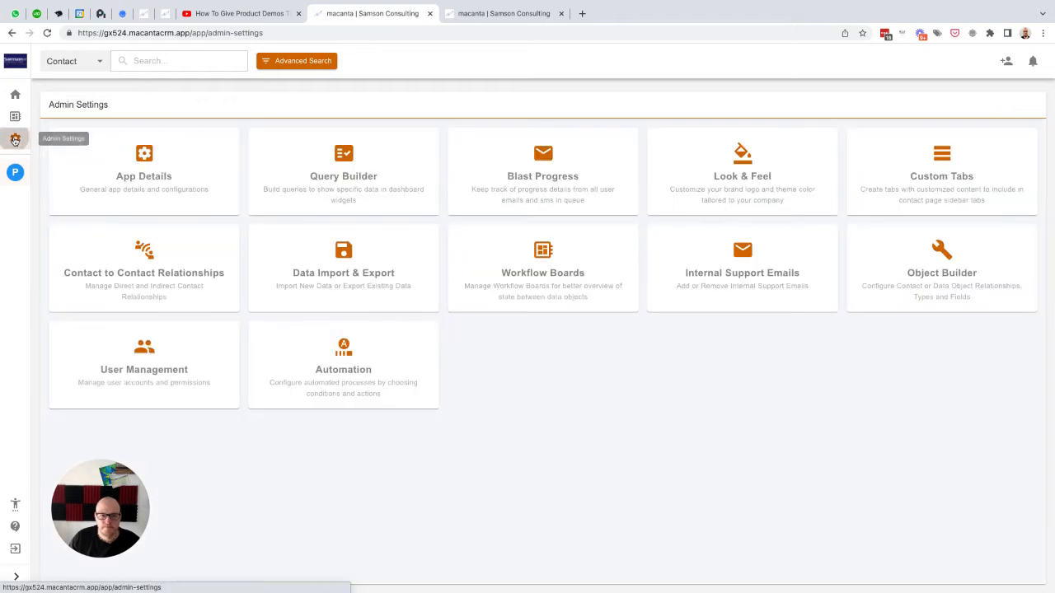
{"action": "left_click", "coordinate": [349, 163]}
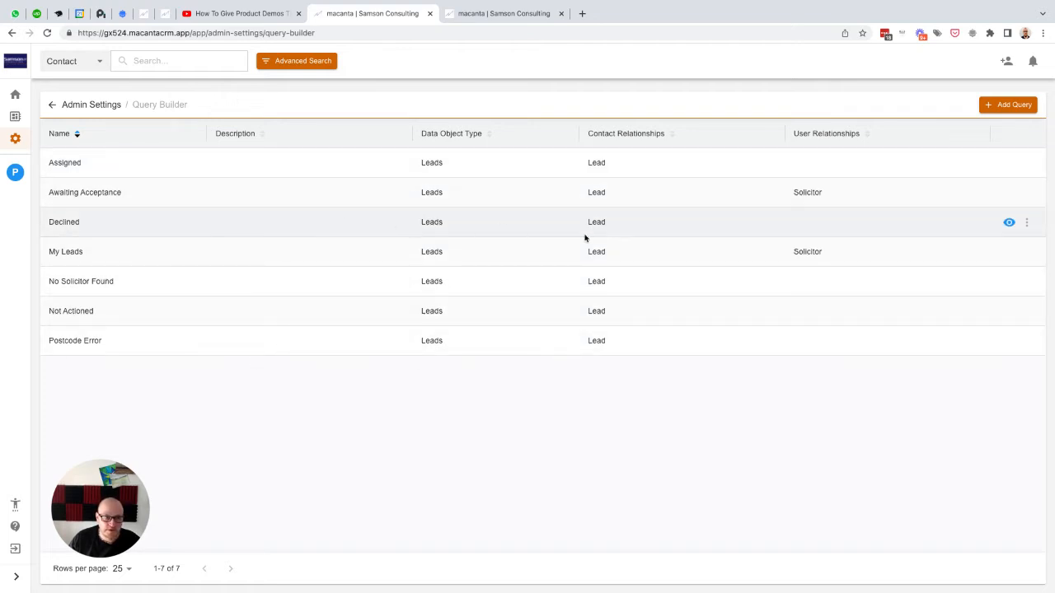
{"action": "left_click", "coordinate": [1011, 224]}
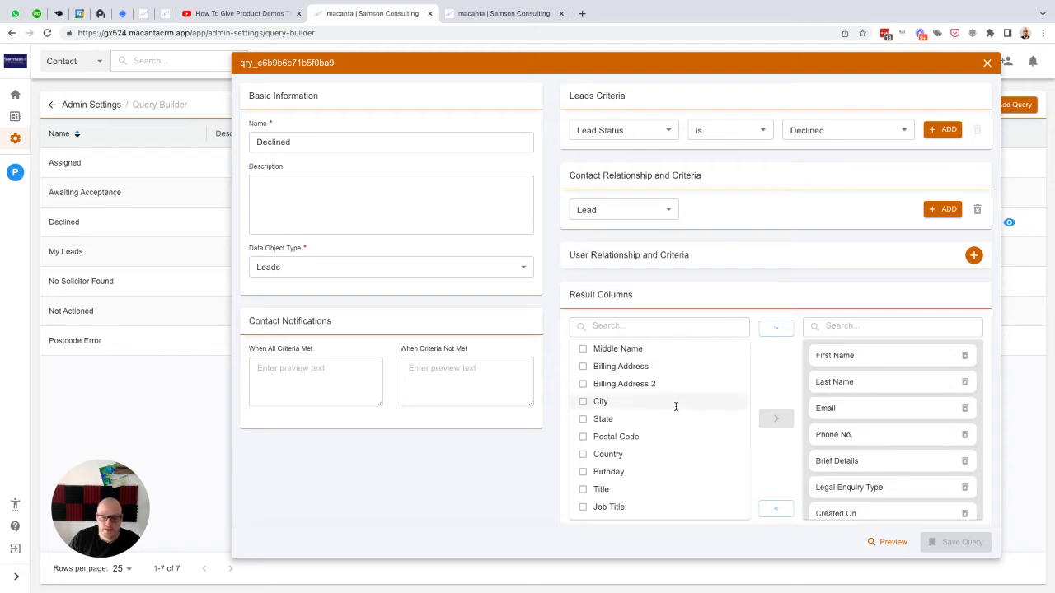
{"action": "scroll", "coordinate": [676, 404], "scroll_direction": "down", "scroll_amount": 5}
{"action": "scroll", "coordinate": [675, 409], "scroll_direction": "down", "scroll_amount": 3}
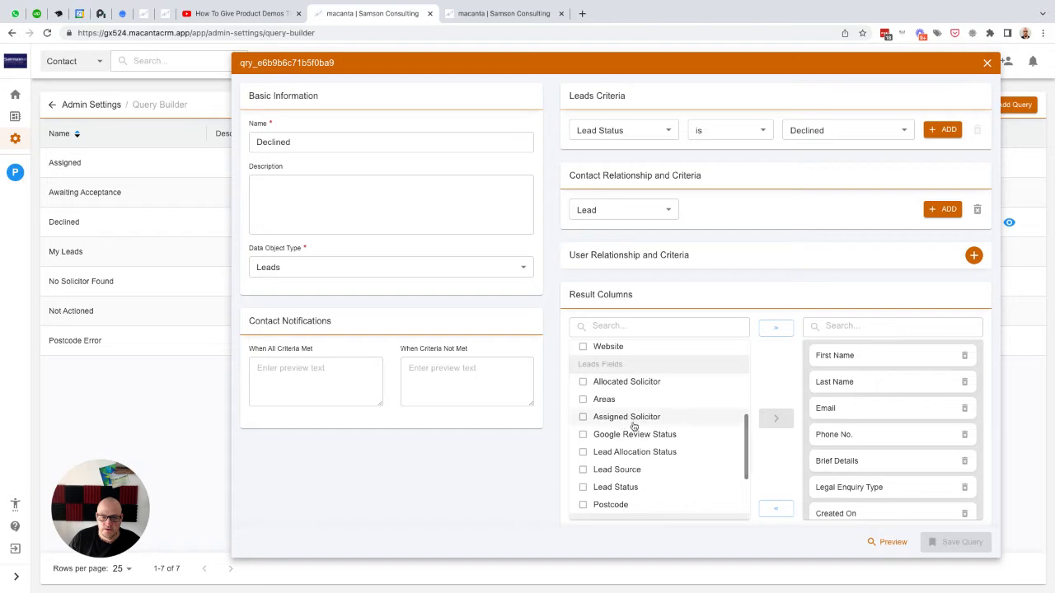
{"action": "left_click", "coordinate": [583, 418]}
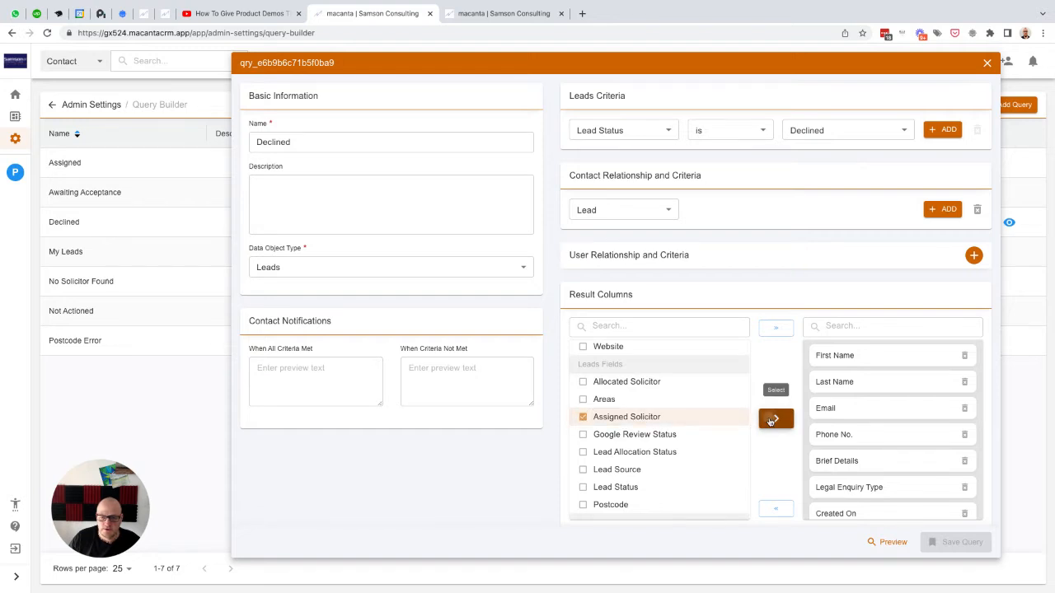
{"action": "left_click", "coordinate": [773, 419]}
- Move the Assigned Solicitor column between Phone No. and Brief Details, save the Declined query and return to the dashboard
{"action": "scroll", "coordinate": [875, 443], "scroll_direction": "down", "scroll_amount": 2}
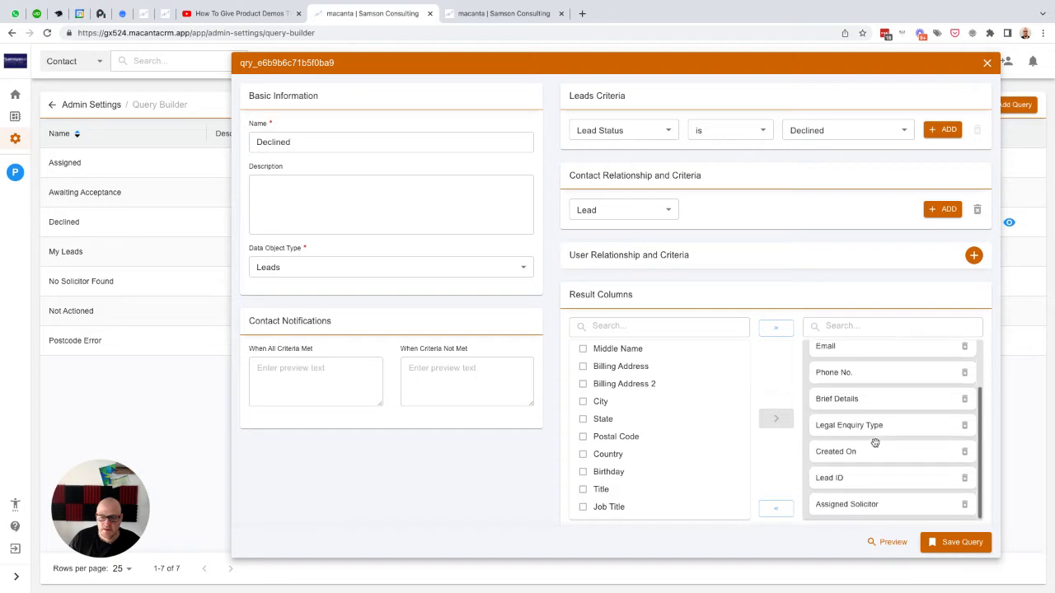
{"action": "left_click_drag", "start_coordinate": [871, 504], "coordinate": [862, 405]}
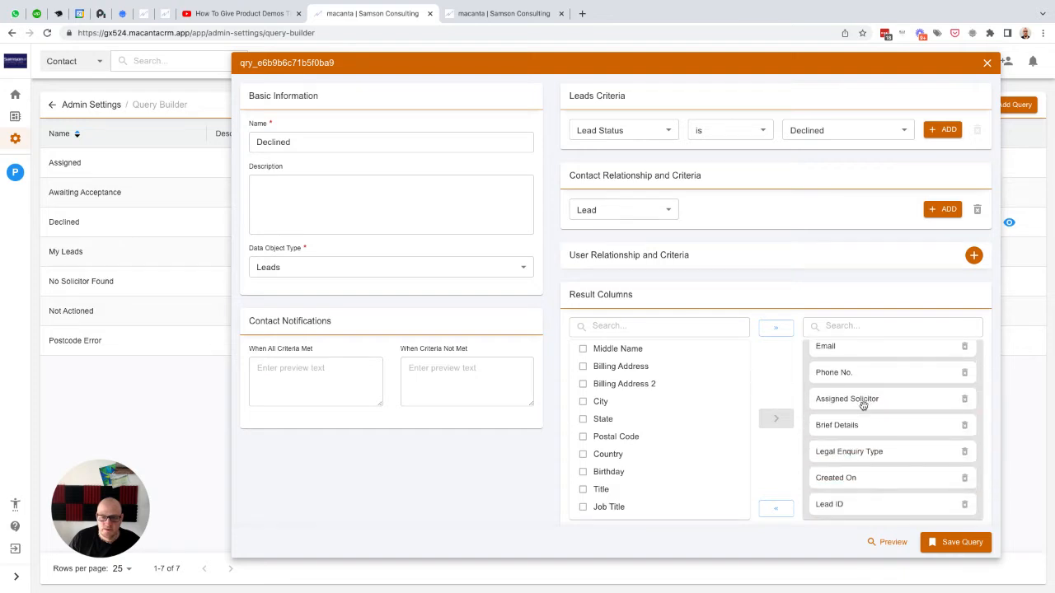
{"action": "left_click", "coordinate": [956, 542]}
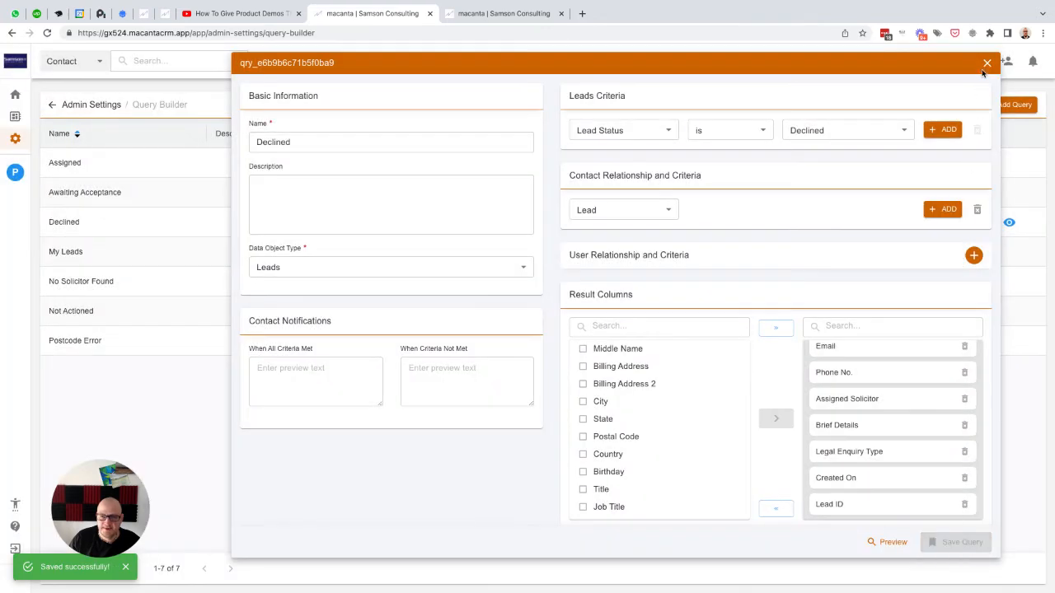
{"action": "left_click", "coordinate": [986, 65]}
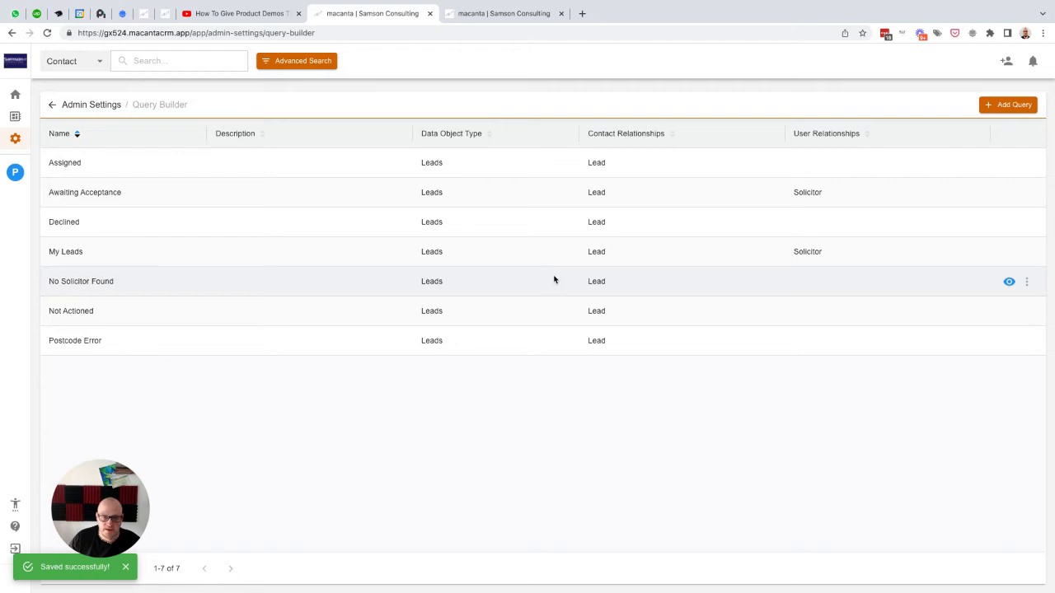
{"action": "left_click", "coordinate": [14, 94]}
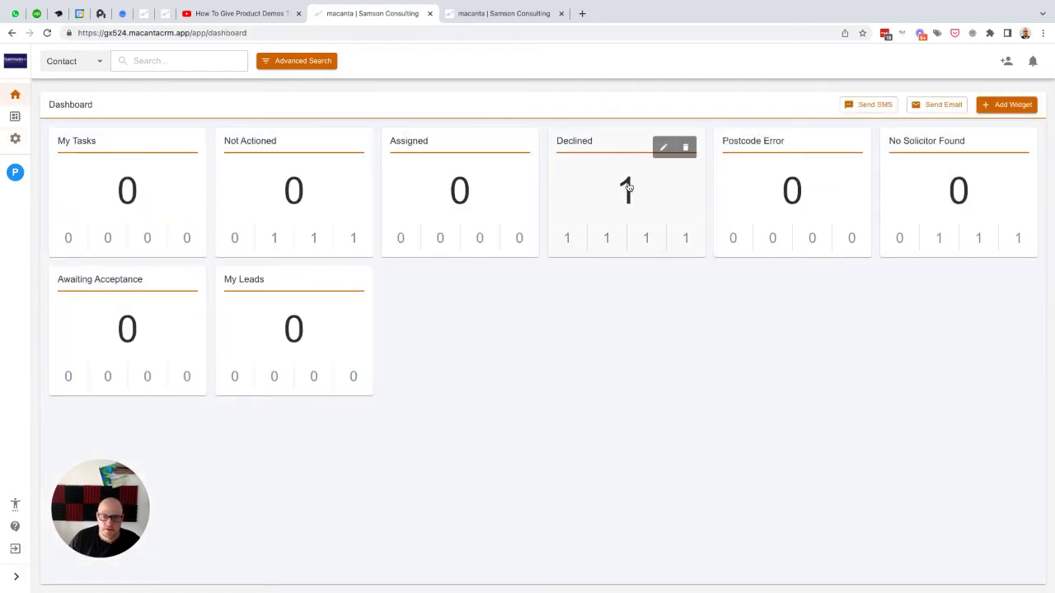
- Open the Declined widget's results, check the Assigned Solicitor column, and close the results
{"action": "left_click", "coordinate": [628, 187]}
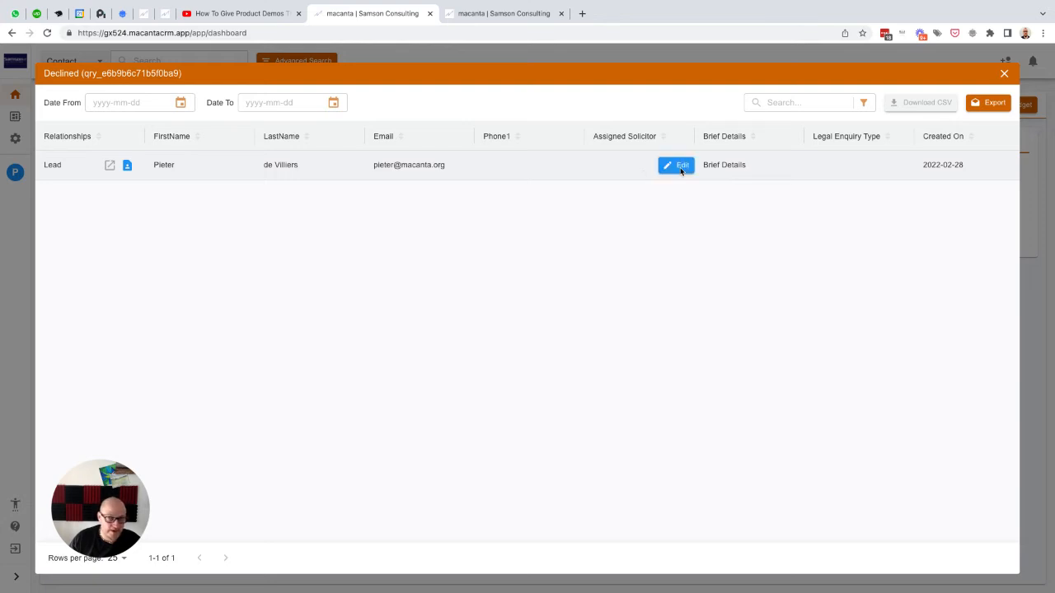
{"action": "left_click", "coordinate": [1005, 75]}
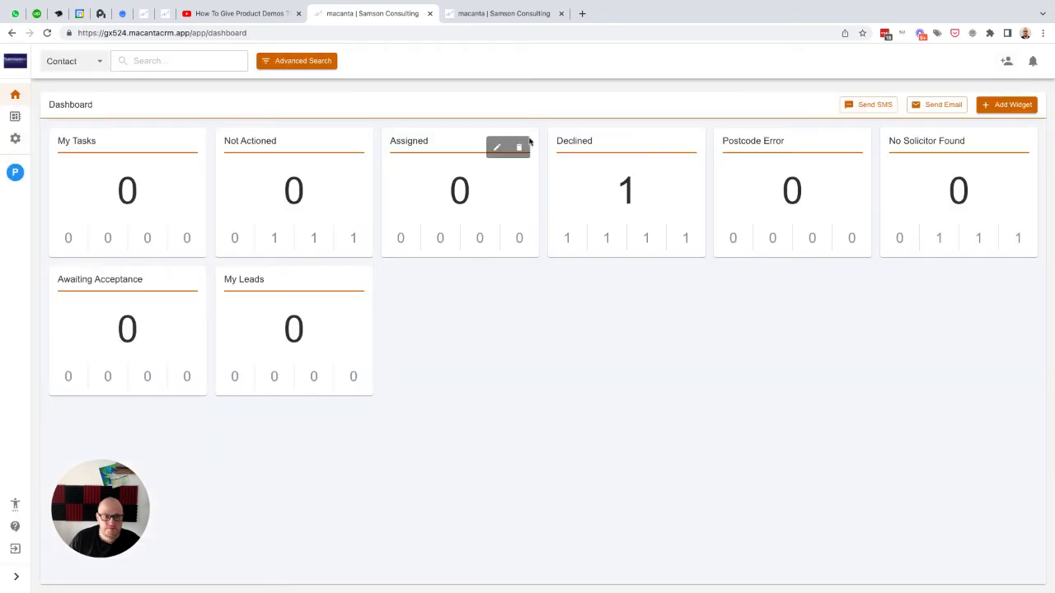
- Open Automation in Admin Settings, and reload the Macanta login page in the other browser tab
{"action": "left_click", "coordinate": [14, 139]}
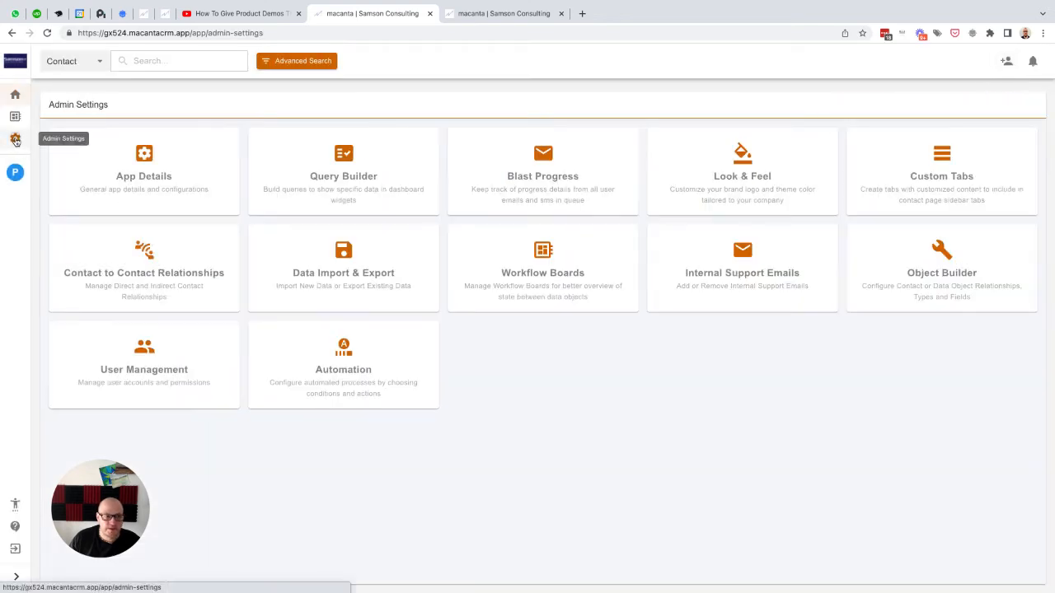
{"action": "left_click", "coordinate": [345, 348]}
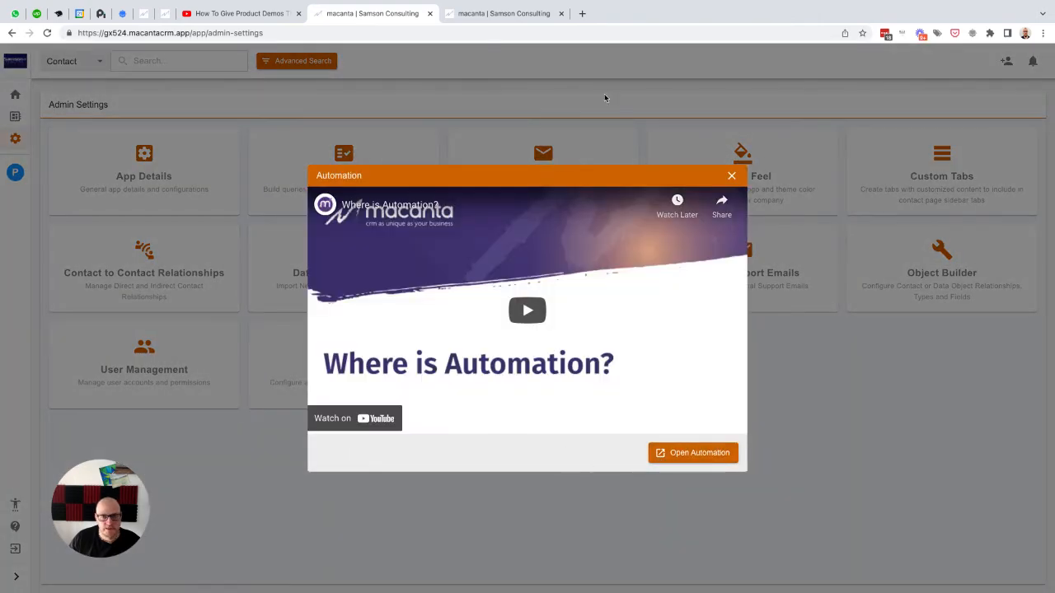
{"action": "left_click", "coordinate": [501, 23]}
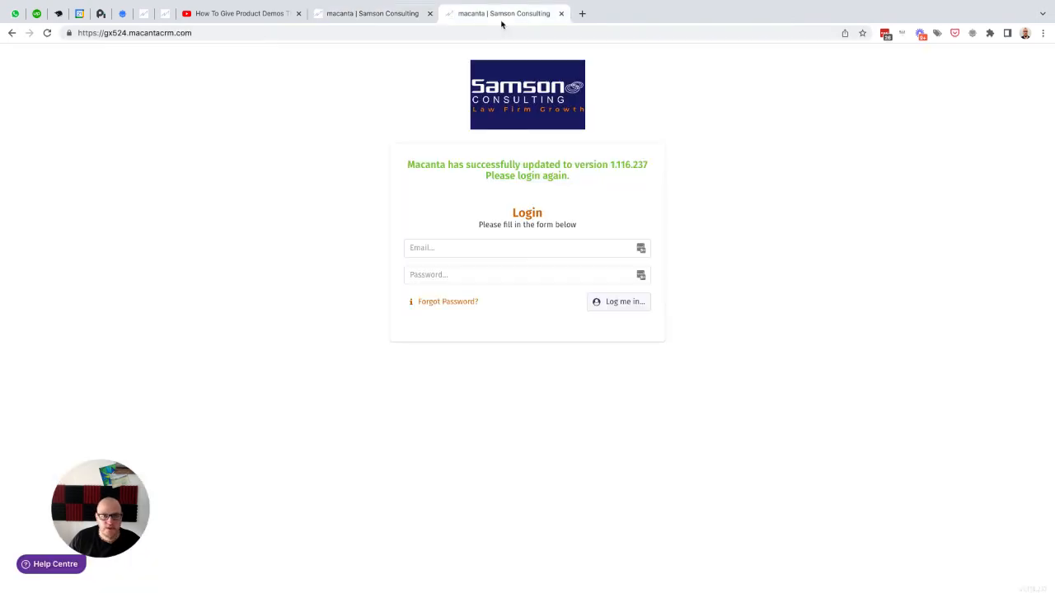
{"action": "left_click", "coordinate": [47, 33]}
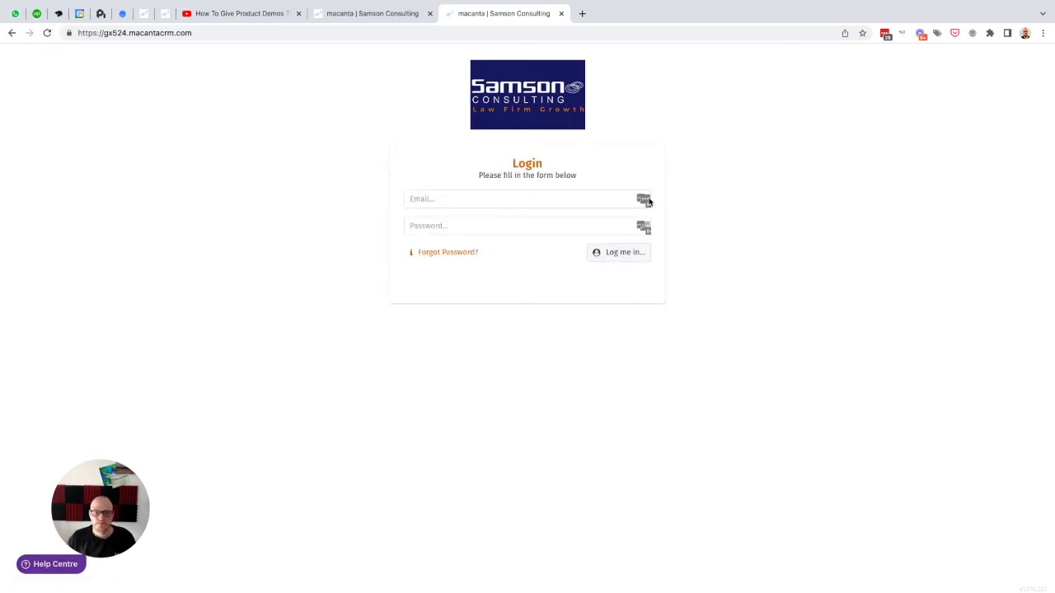
- Fill in the saved account e-mail and password on the login form and log in
{"action": "left_click", "coordinate": [644, 200]}
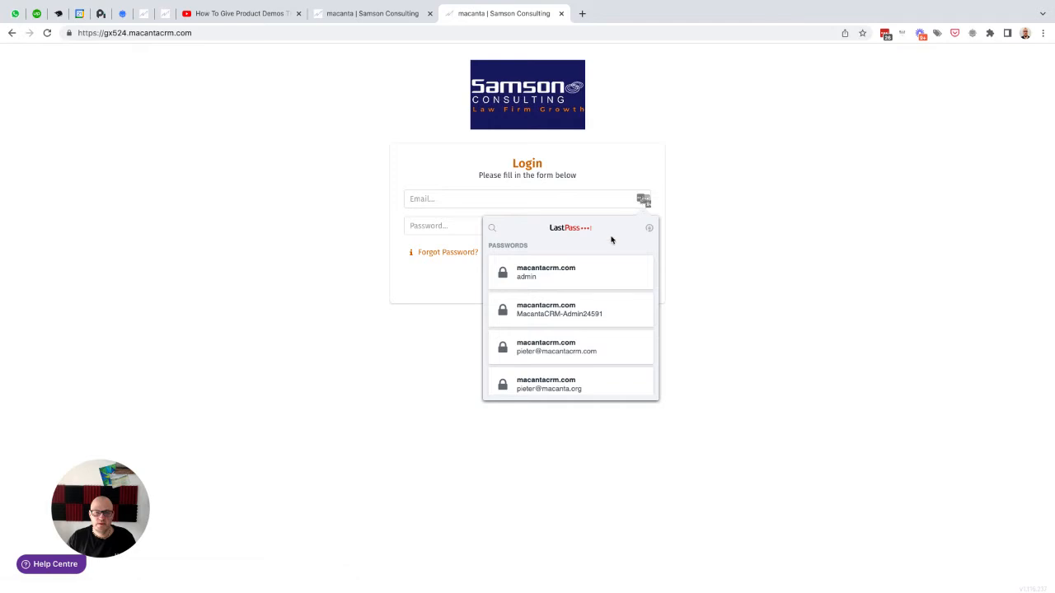
{"action": "scroll", "coordinate": [564, 328], "scroll_direction": "down", "scroll_amount": 1}
{"action": "scroll", "coordinate": [564, 328], "scroll_direction": "down", "scroll_amount": 1}
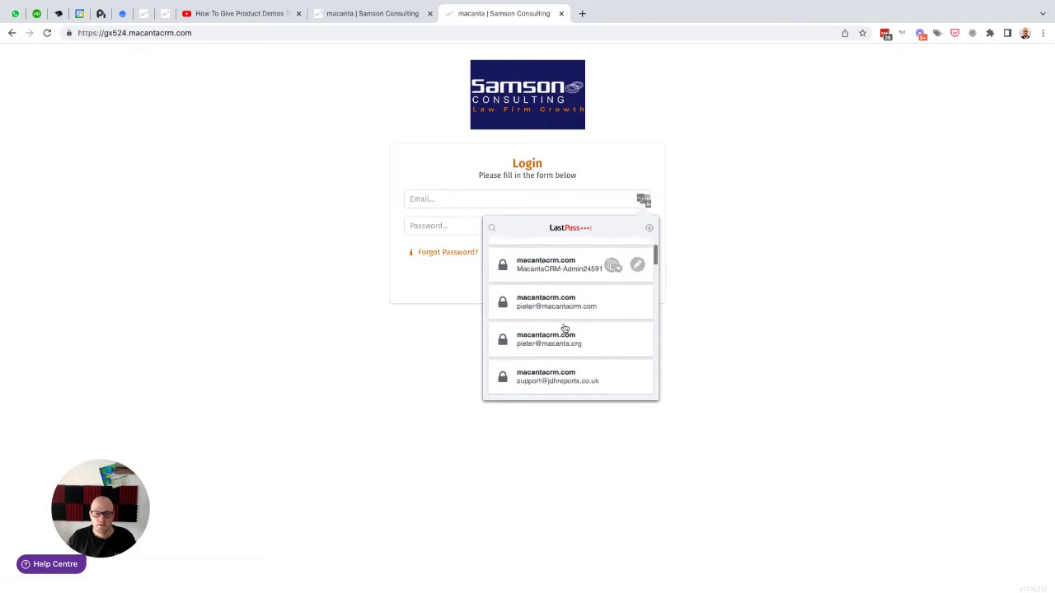
{"action": "scroll", "coordinate": [563, 332], "scroll_direction": "up", "scroll_amount": 1}
{"action": "scroll", "coordinate": [563, 332], "scroll_direction": "down", "scroll_amount": 1}
{"action": "left_click", "coordinate": [551, 338]}
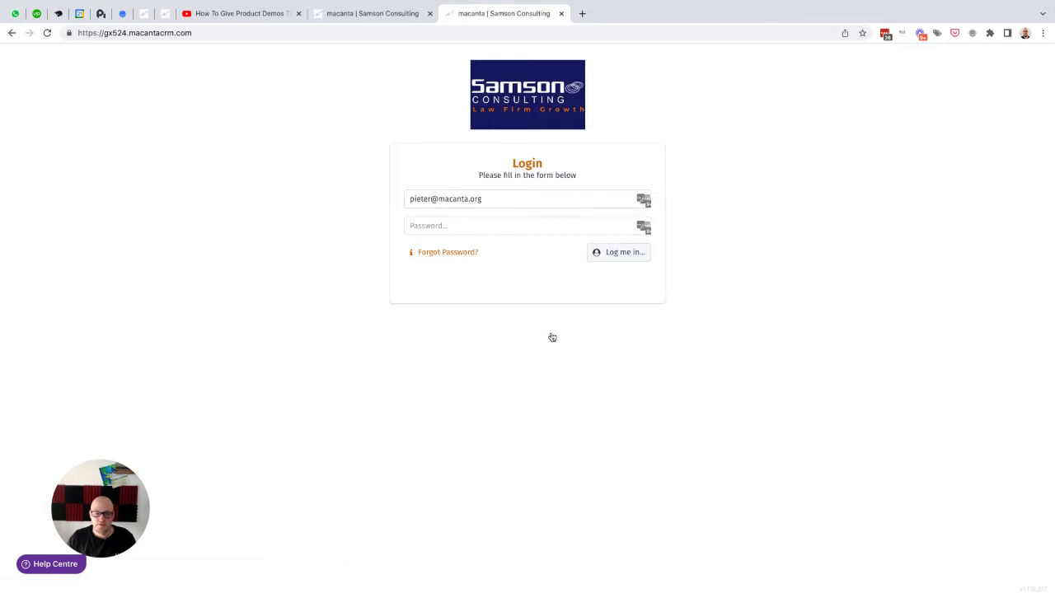
{"action": "left_click", "coordinate": [617, 262]}
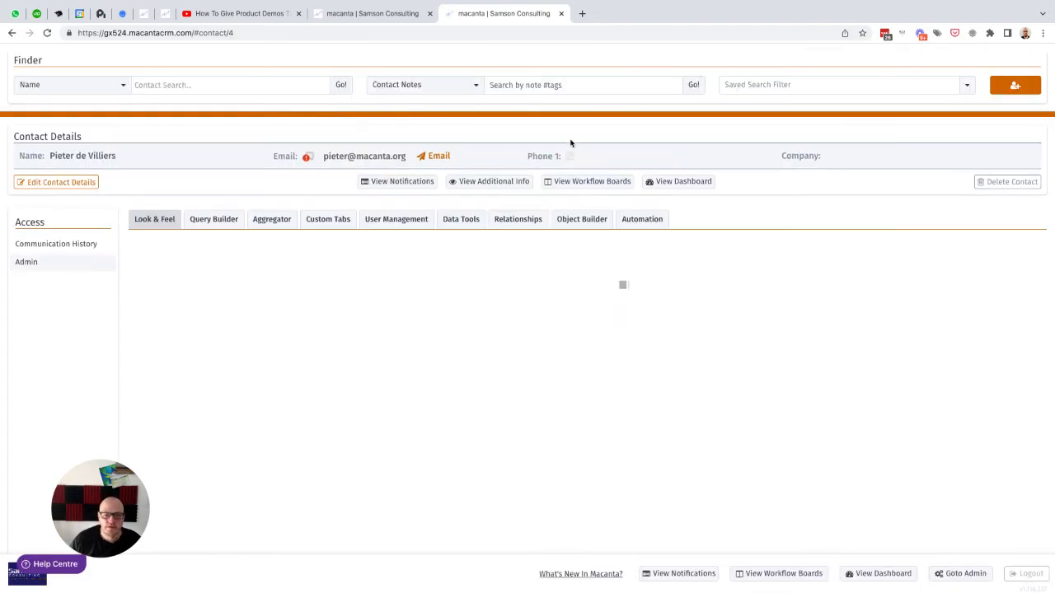
- Add an automation trigger action labelled "Set Assigned Solicitor" with Leads as its data object type
{"action": "left_click", "coordinate": [637, 224]}
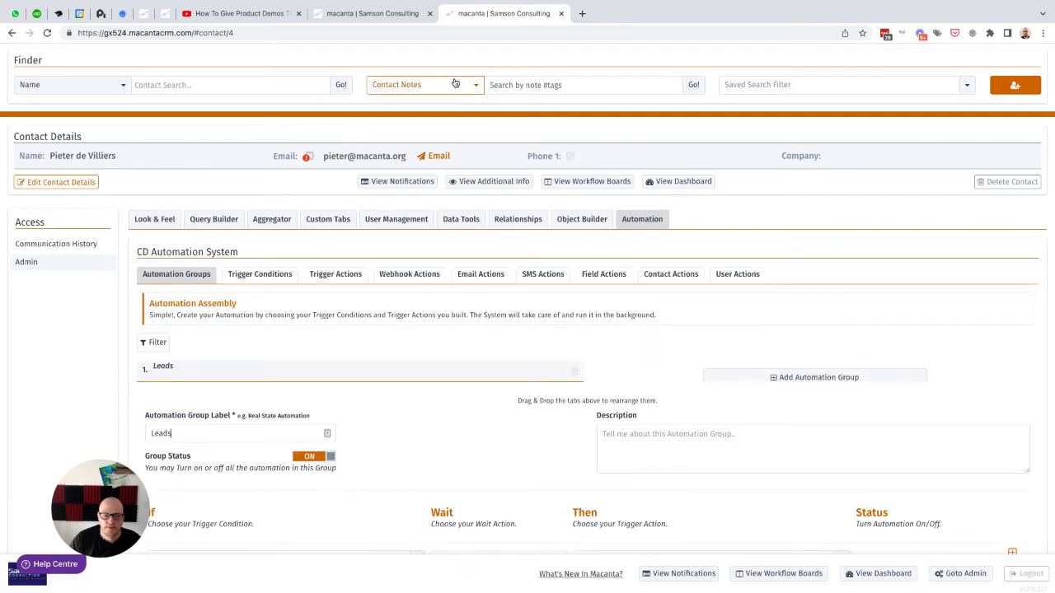
{"action": "left_click", "coordinate": [332, 277]}
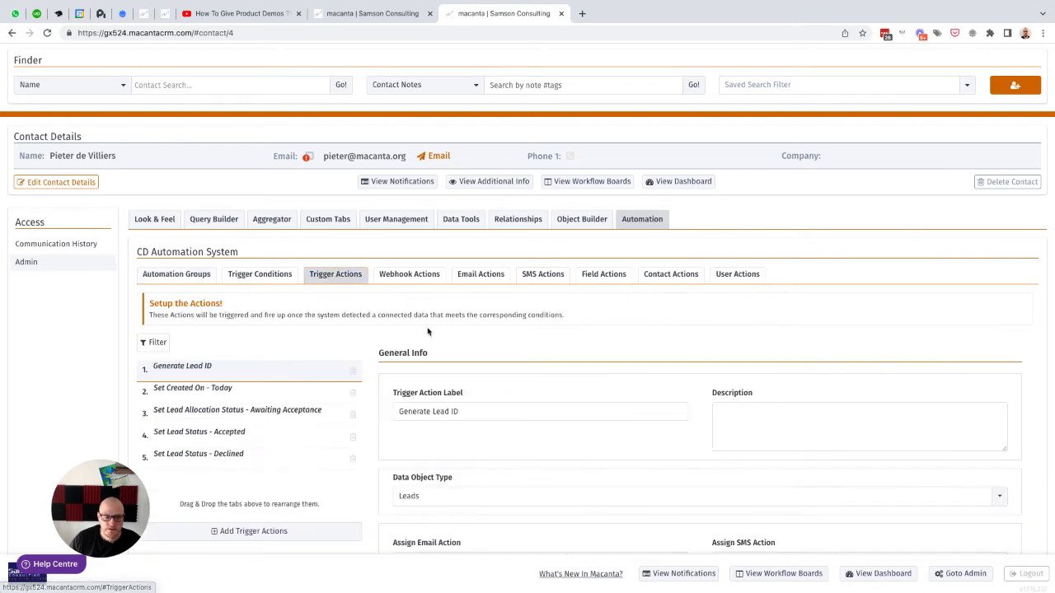
{"action": "scroll", "coordinate": [429, 330], "scroll_direction": "down", "scroll_amount": 1}
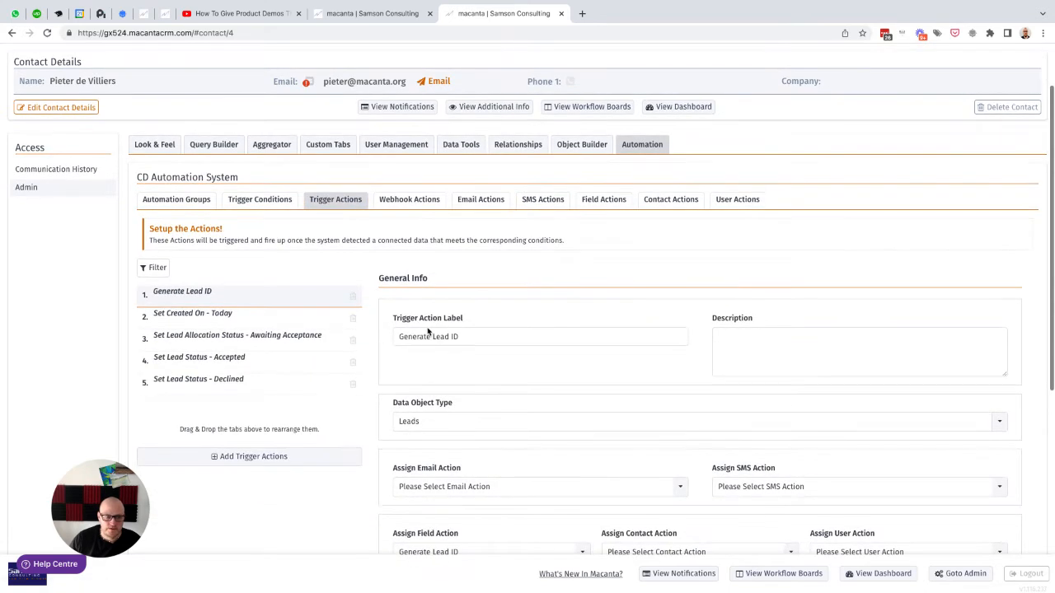
{"action": "left_click", "coordinate": [225, 456]}
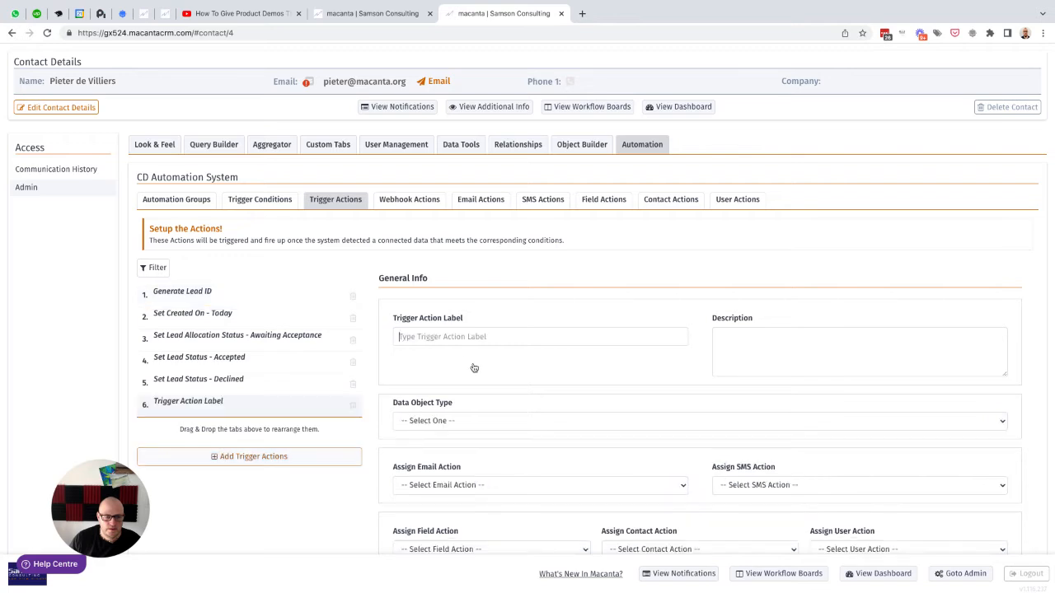
{"action": "type", "text": "Set Assigned Solicitor"}
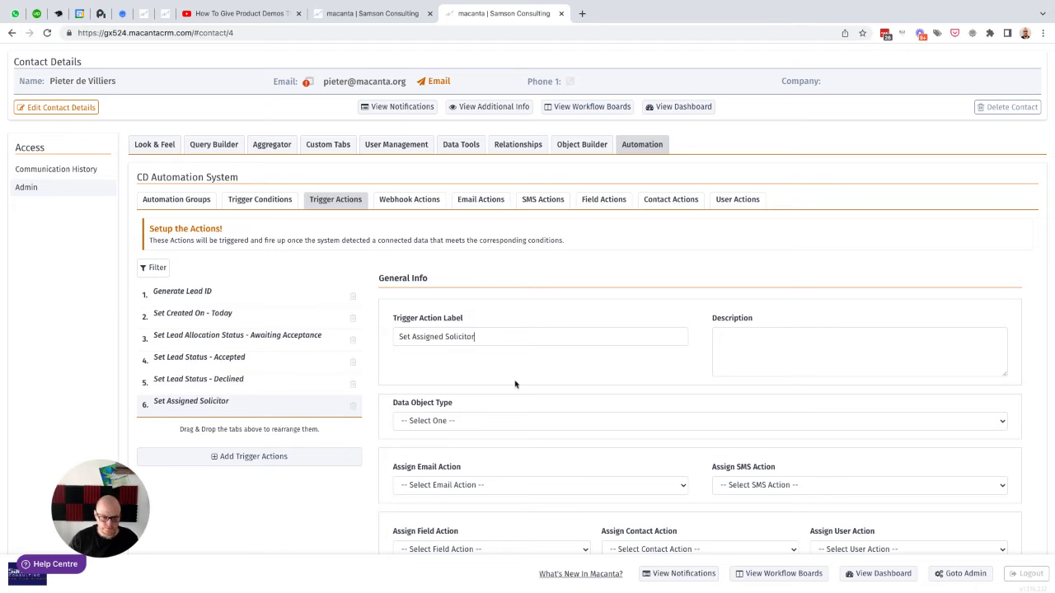
{"action": "left_click", "coordinate": [478, 421]}
{"action": "left_click", "coordinate": [532, 430]}
- Set the trigger action's Contact Relationship to Solicitor
{"action": "scroll", "coordinate": [591, 366], "scroll_direction": "down", "scroll_amount": 1}
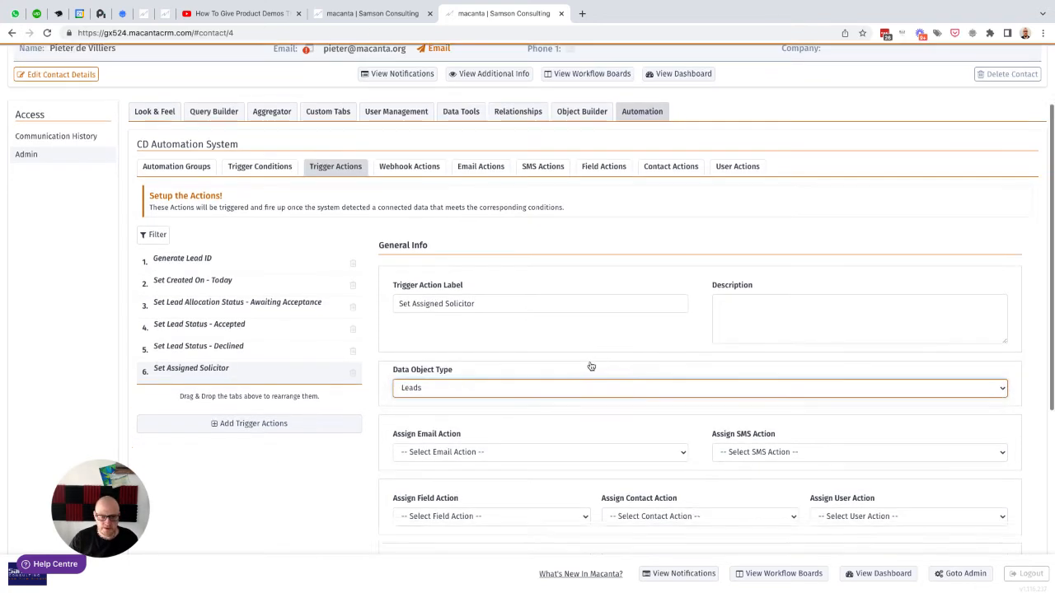
{"action": "scroll", "coordinate": [591, 366], "scroll_direction": "down", "scroll_amount": 5}
{"action": "left_click", "coordinate": [431, 449]}
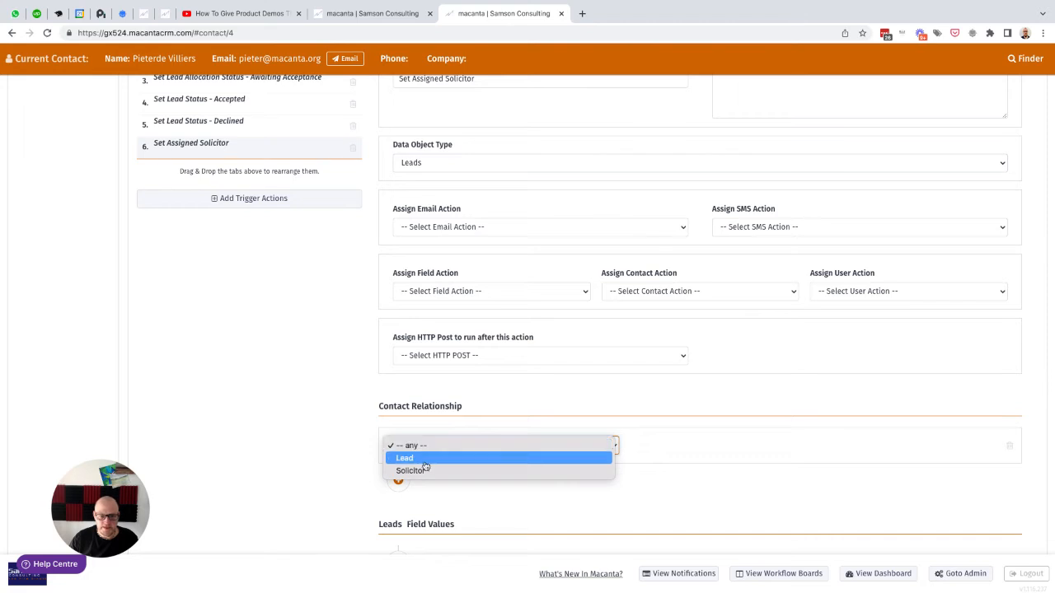
{"action": "left_click", "coordinate": [413, 470]}
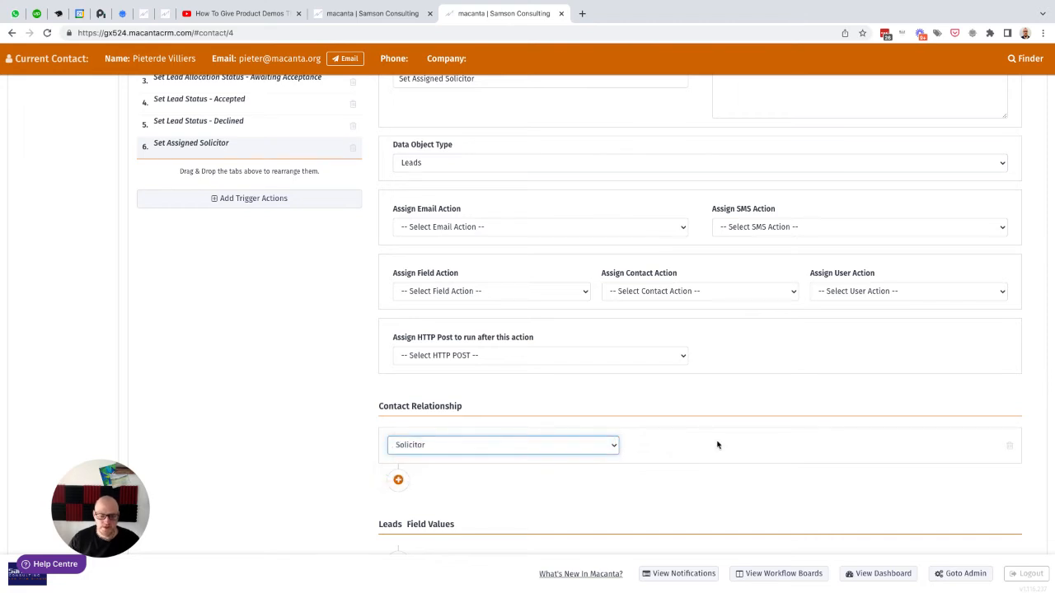
- Add a Leads field value row to the trigger action and choose Assigned Solicitor (DO field) as its field
{"action": "scroll", "coordinate": [717, 445], "scroll_direction": "down", "scroll_amount": 1}
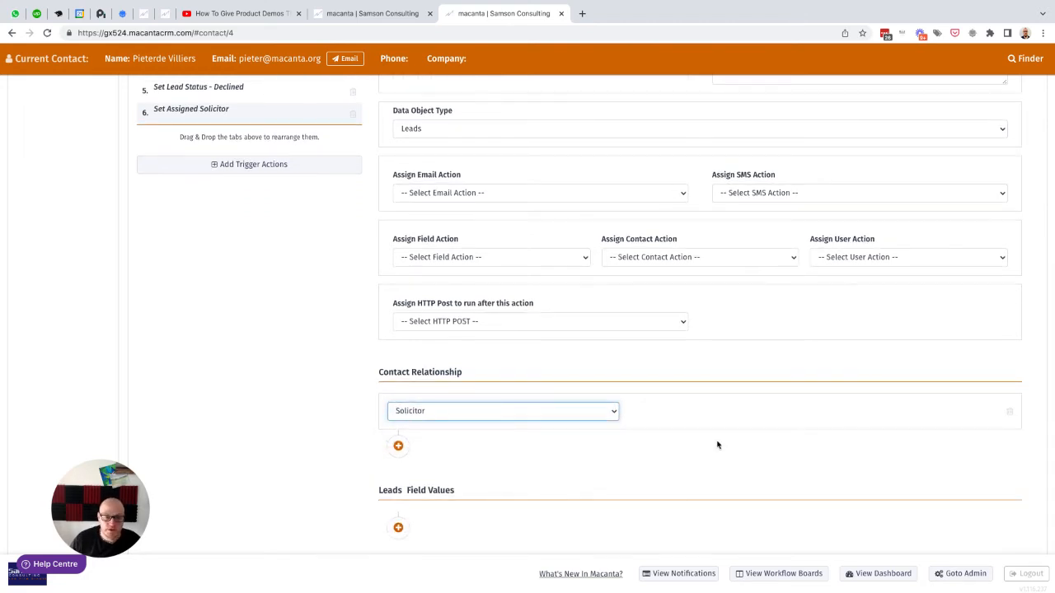
{"action": "scroll", "coordinate": [717, 445], "scroll_direction": "down", "scroll_amount": 2}
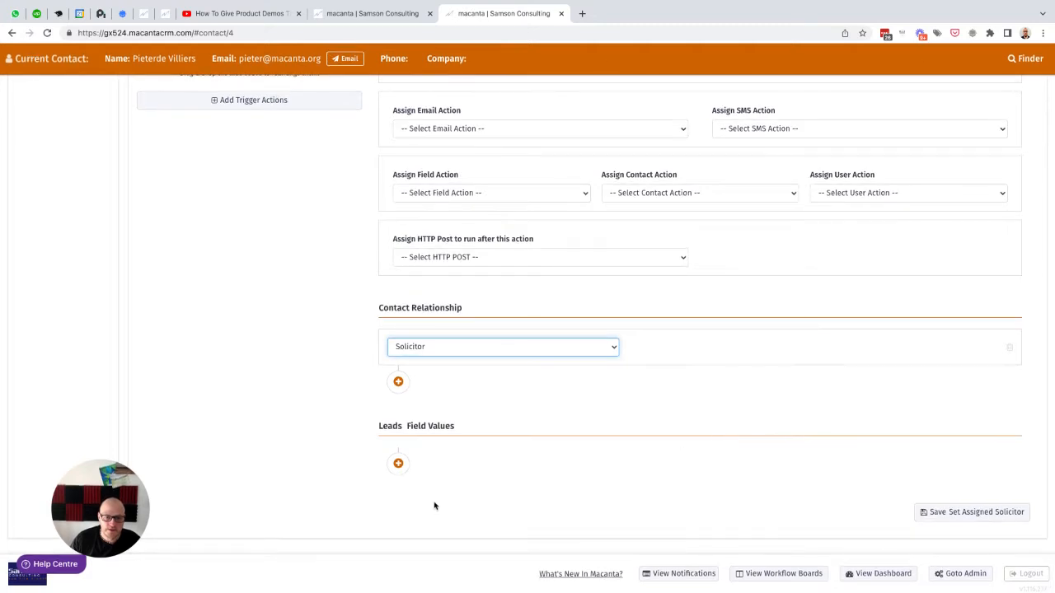
{"action": "left_click", "coordinate": [398, 464]}
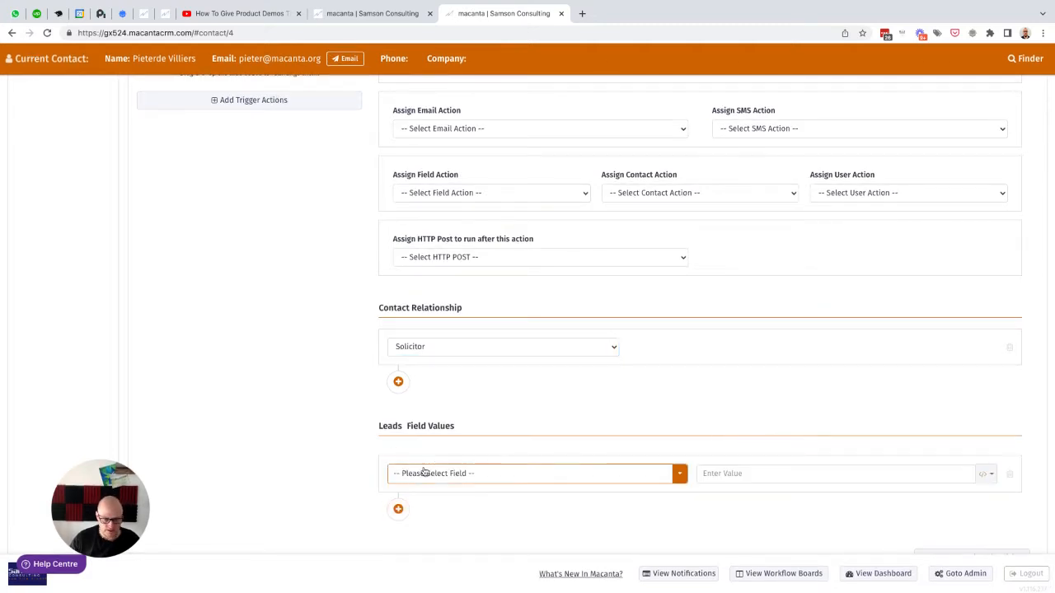
{"action": "left_click", "coordinate": [424, 472]}
{"action": "type", "text": "as"}
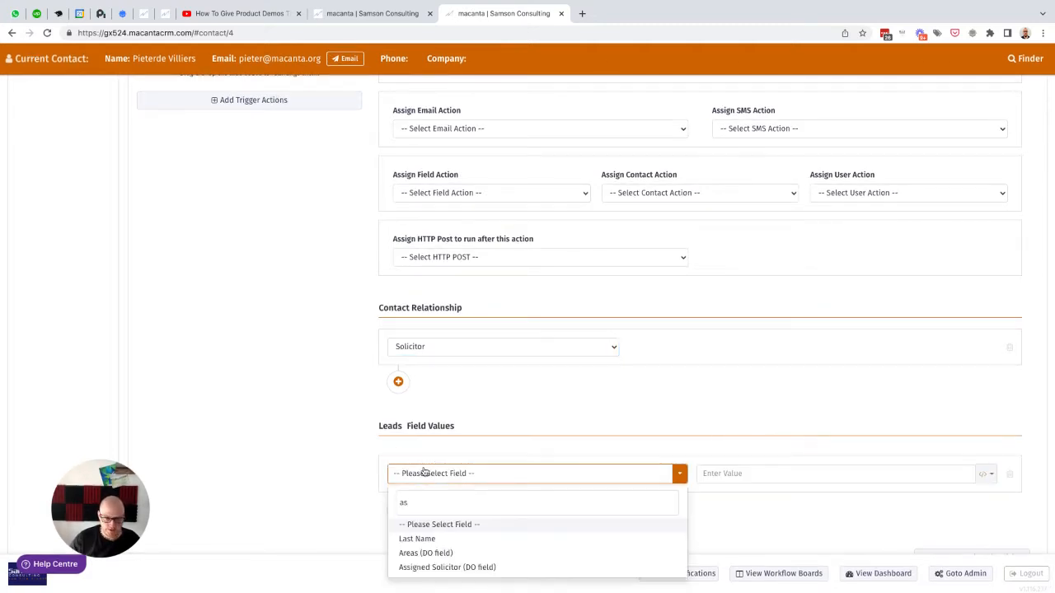
{"action": "left_click", "coordinate": [436, 568]}
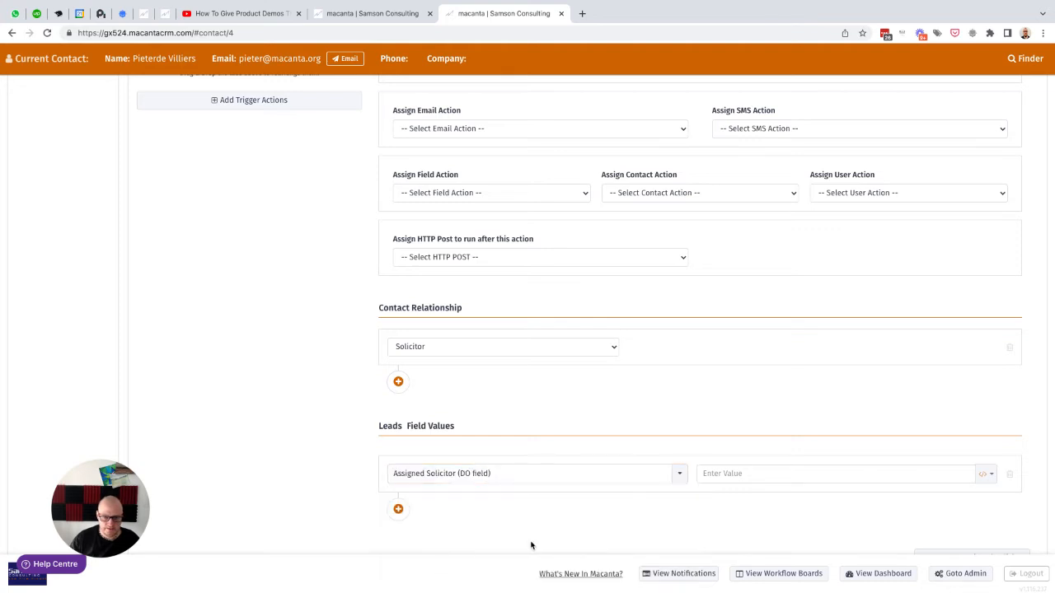
- Set the Assigned Solicitor value to the Macanta Contact merged fields First Name and Last Name, separated by a space
{"action": "left_click", "coordinate": [983, 474]}
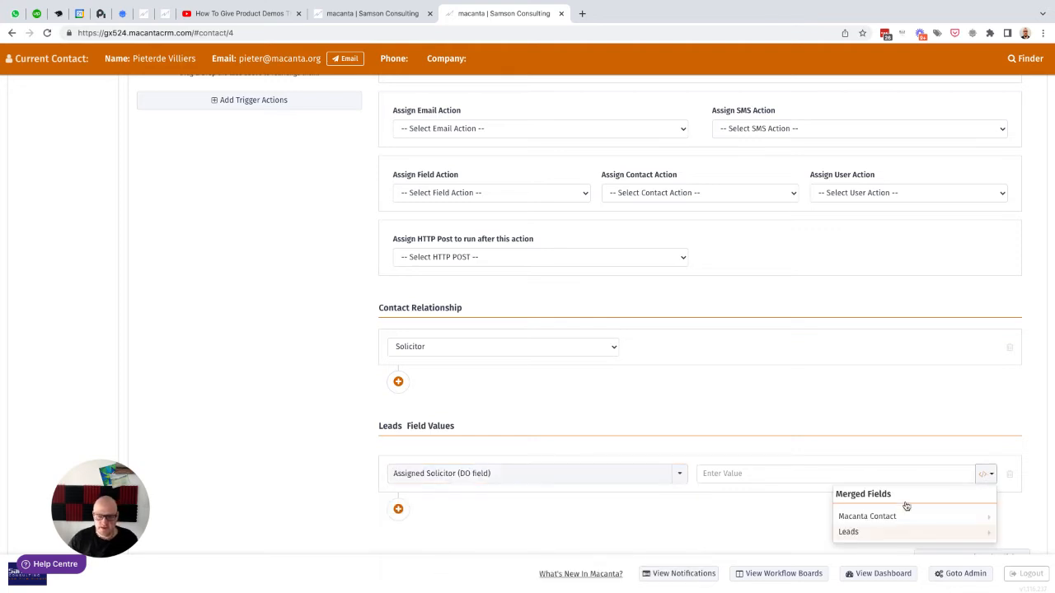
{"action": "mouse_move", "coordinate": [867, 520]}
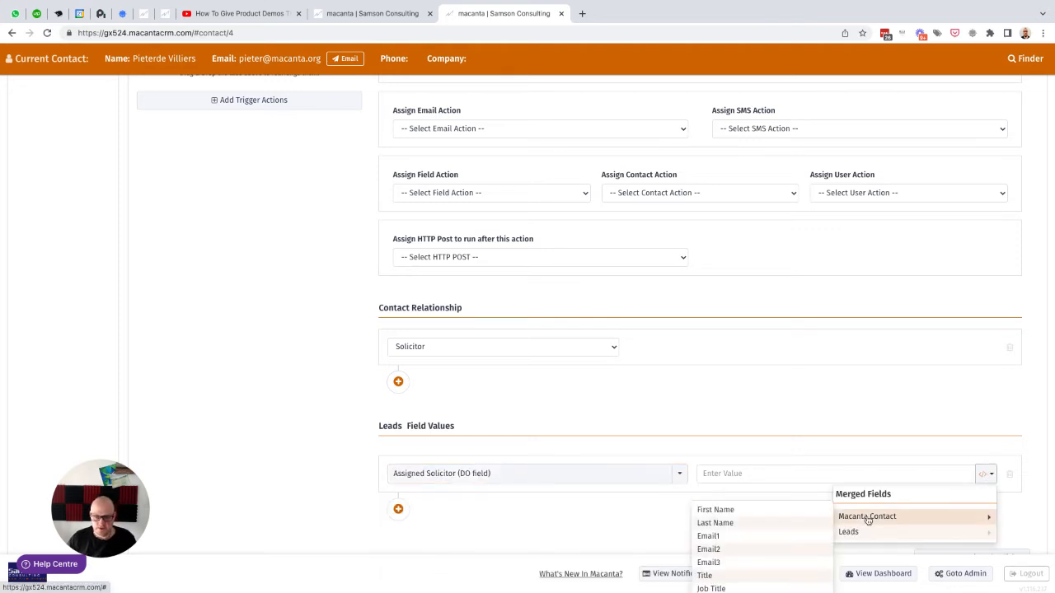
{"action": "left_click", "coordinate": [720, 512]}
{"action": "left_click", "coordinate": [982, 475]}
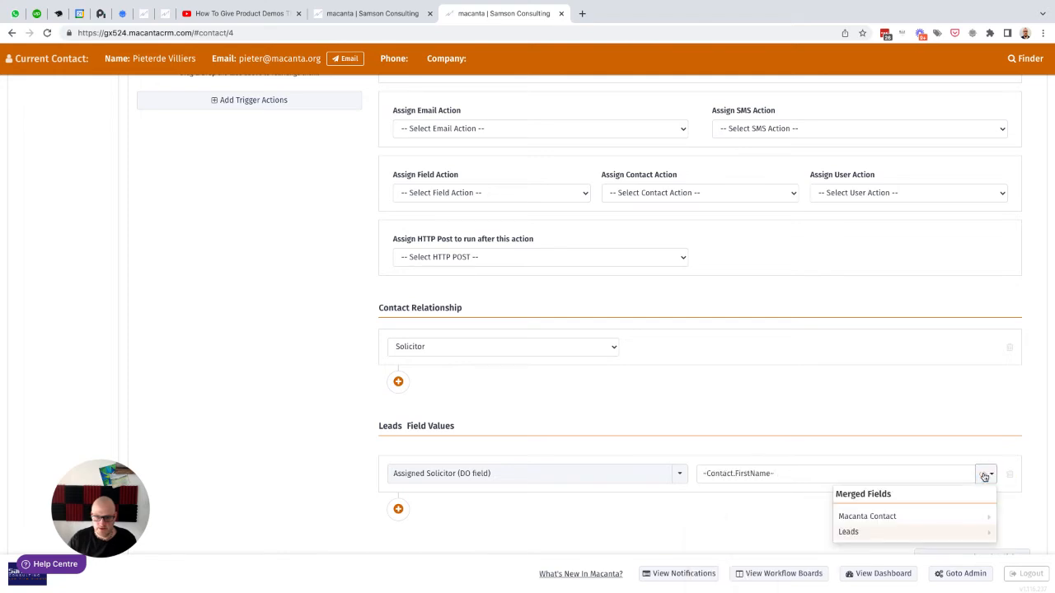
{"action": "mouse_move", "coordinate": [888, 517]}
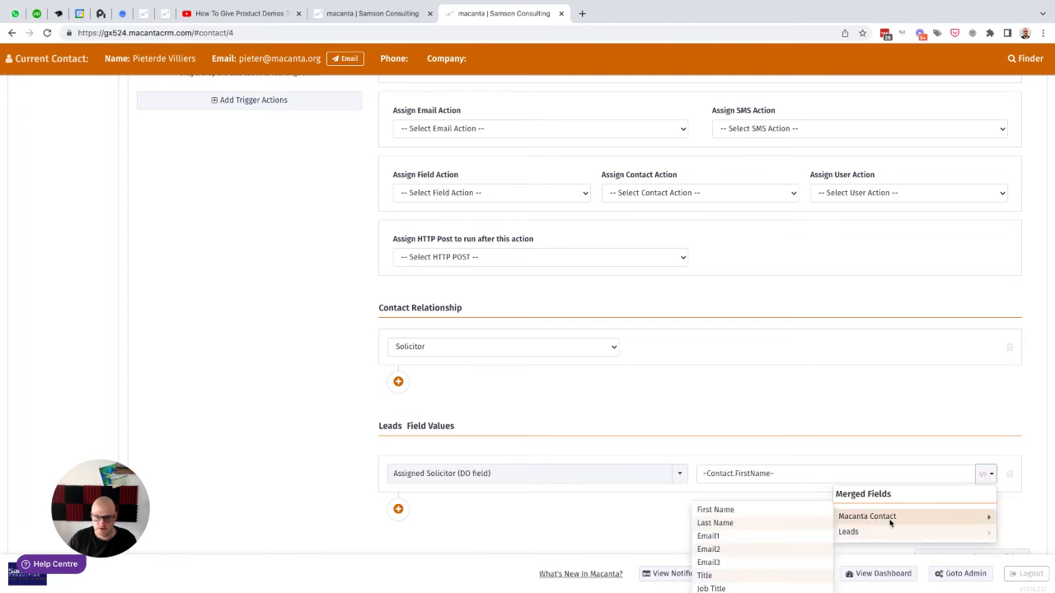
{"action": "left_click", "coordinate": [738, 525]}
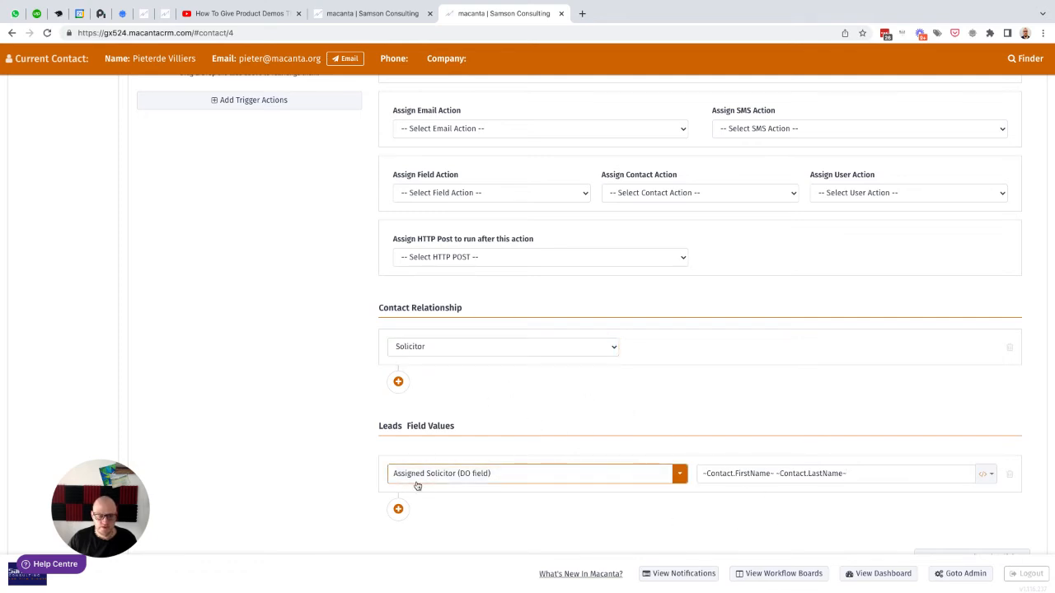
{"action": "scroll", "coordinate": [712, 504], "scroll_direction": "down", "scroll_amount": 1}
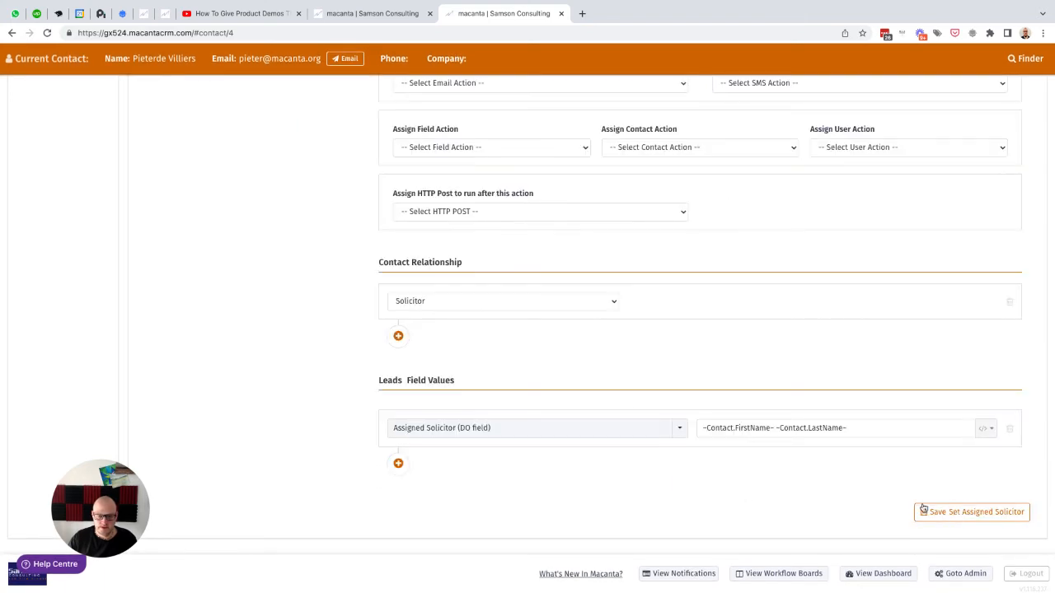
- Add a trigger condition labelled "Assigned Solicitor is Null" with Leads as its data object type
{"action": "scroll", "coordinate": [322, 347], "scroll_direction": "up", "scroll_amount": 5}
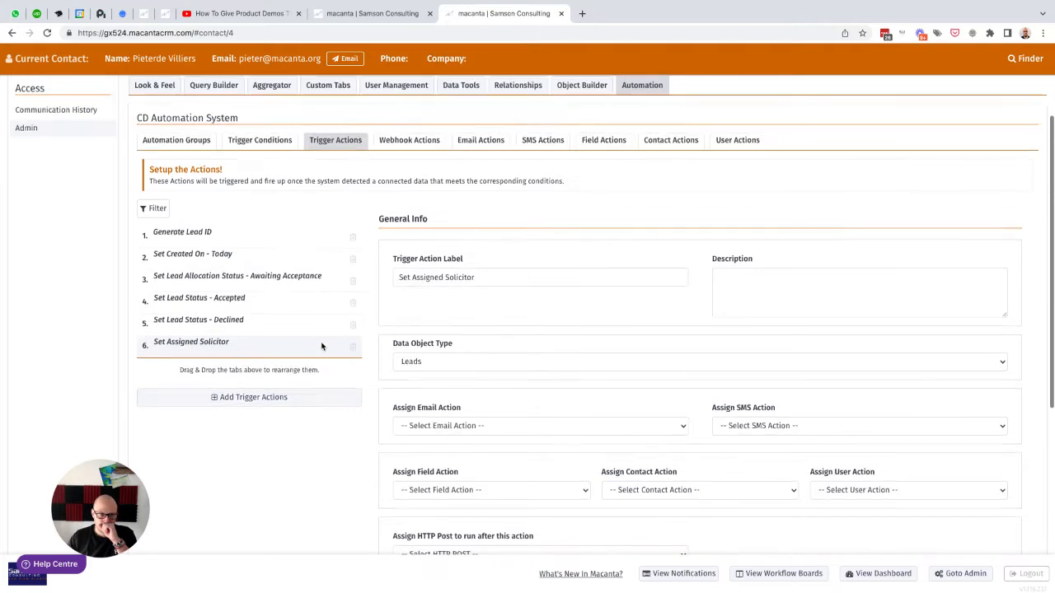
{"action": "left_click", "coordinate": [256, 145]}
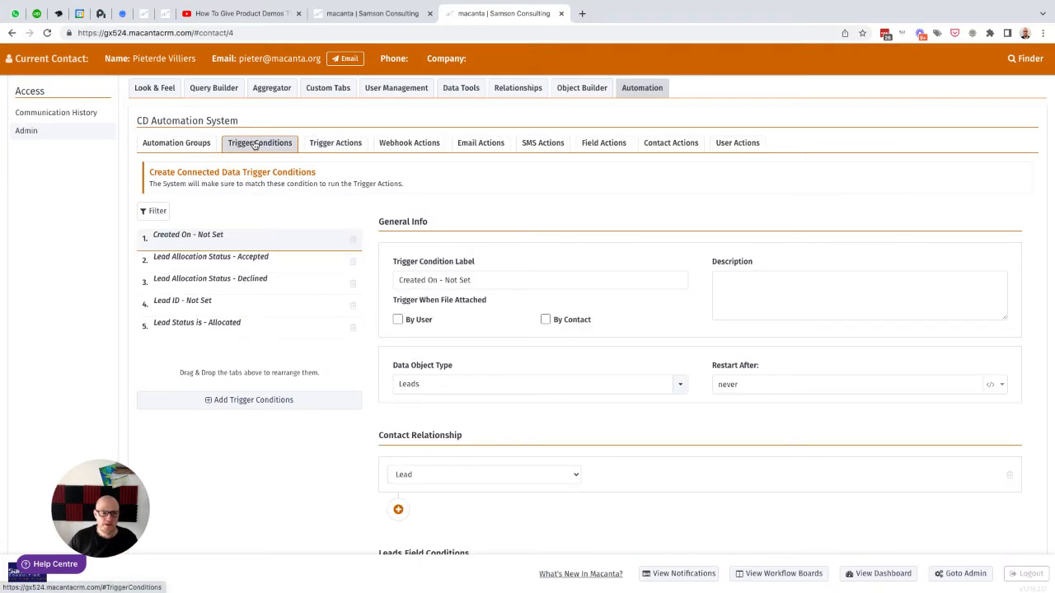
{"action": "left_click", "coordinate": [218, 401]}
{"action": "type", "text": "Assin"}
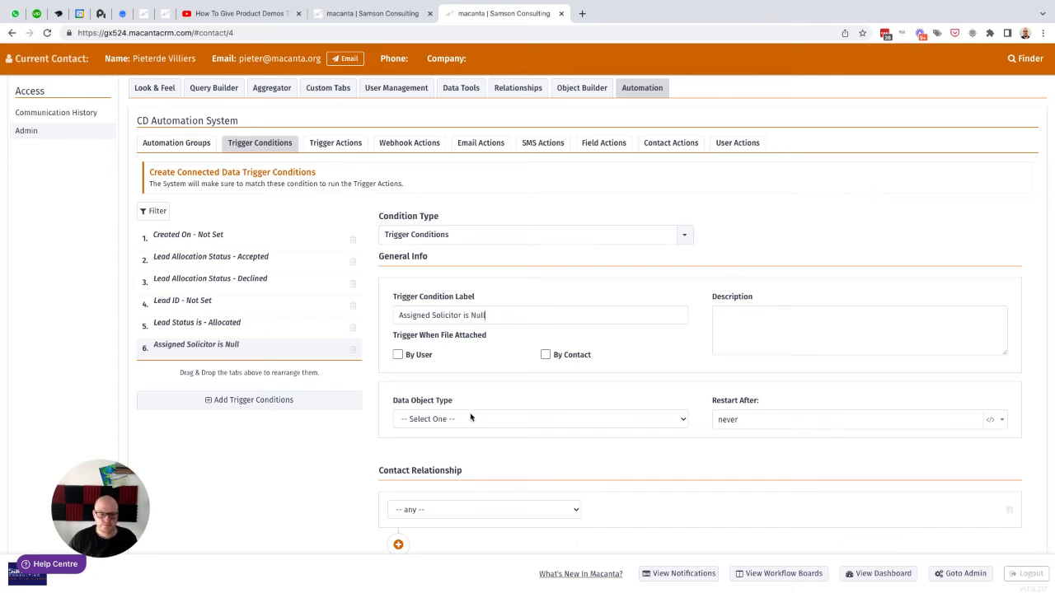
{"action": "left_click", "coordinate": [437, 421]}
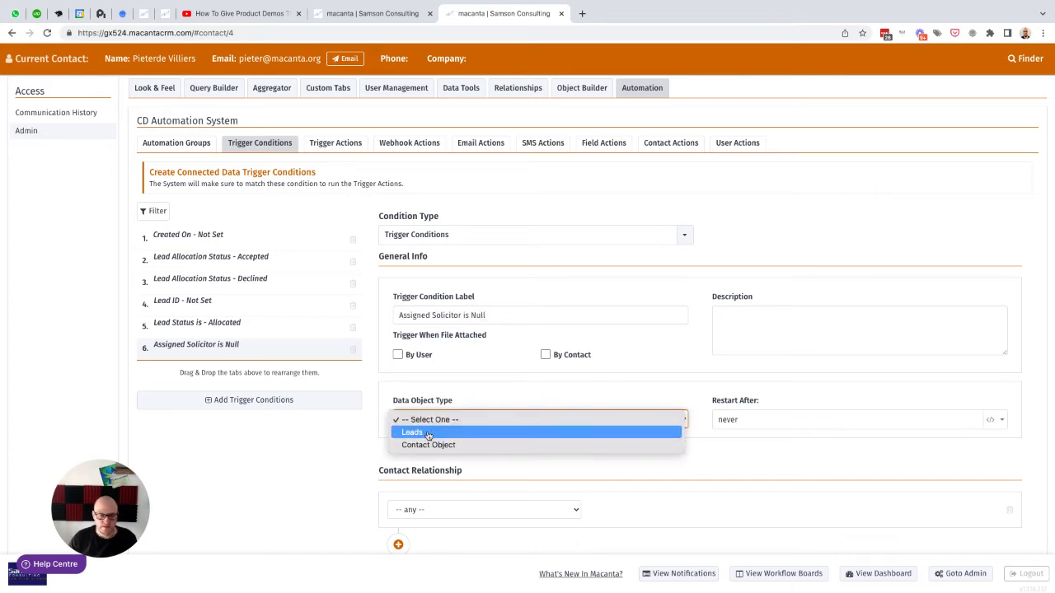
{"action": "left_click", "coordinate": [427, 434]}
- Set the Assigned Solicitor is Null condition to restart after "1 minute"
{"action": "scroll", "coordinate": [624, 452], "scroll_direction": "down", "scroll_amount": 2}
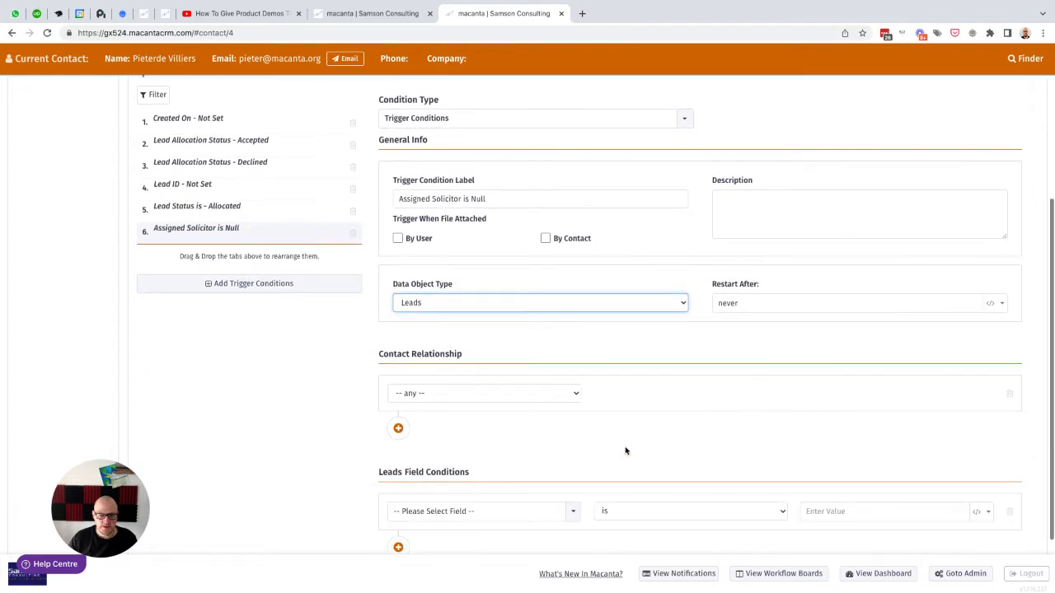
{"action": "double_click", "coordinate": [727, 303]}
{"action": "type", "text": "1 minute"}
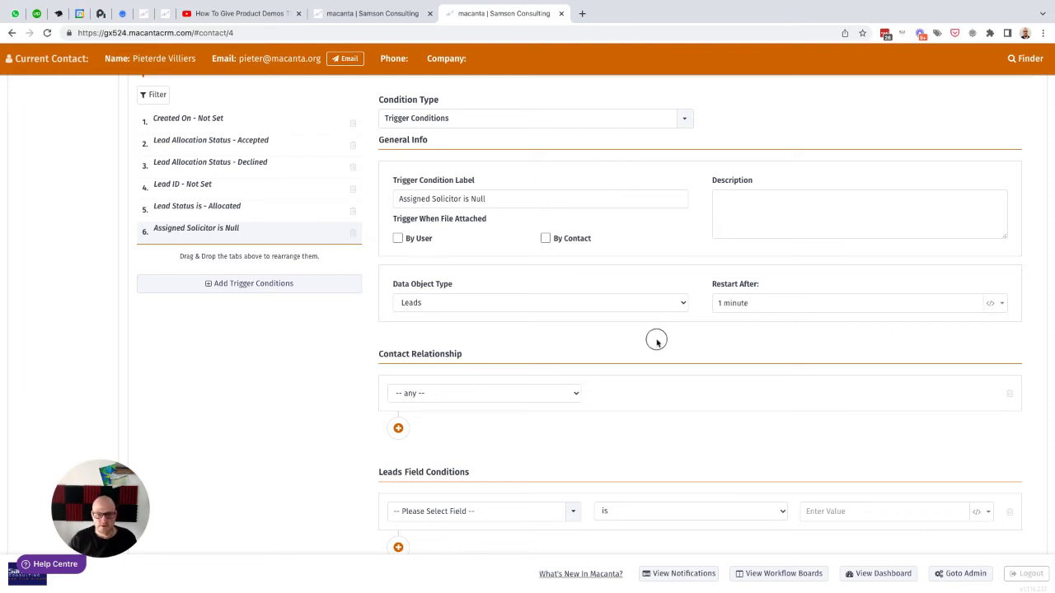
- Set the contact relationship of the Assigned Solicitor is Null condition to Solicitor
{"action": "scroll", "coordinate": [657, 341], "scroll_direction": "down", "scroll_amount": 1}
{"action": "left_click", "coordinate": [494, 344]}
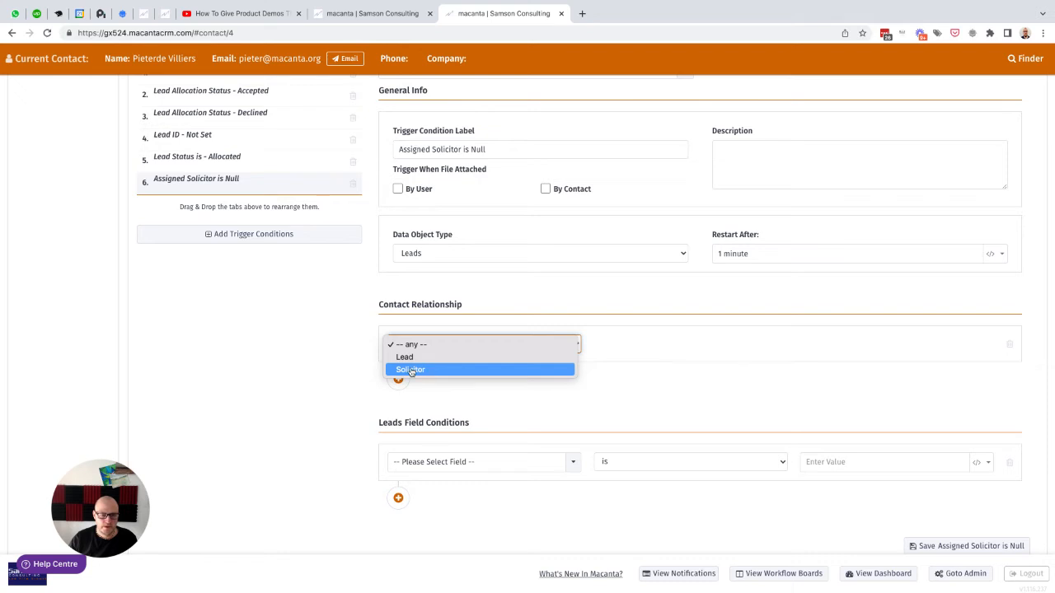
{"action": "left_click", "coordinate": [415, 372]}
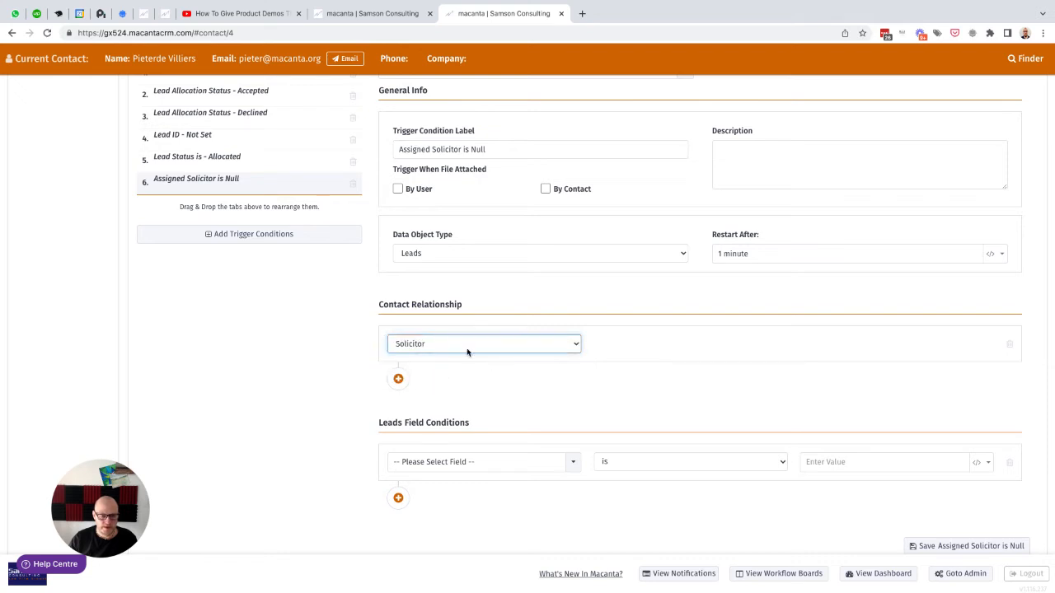
- Add the Leads field condition Assigned Solicitor (DO field) "is null" and save the trigger condition
{"action": "scroll", "coordinate": [572, 376], "scroll_direction": "down", "scroll_amount": 1}
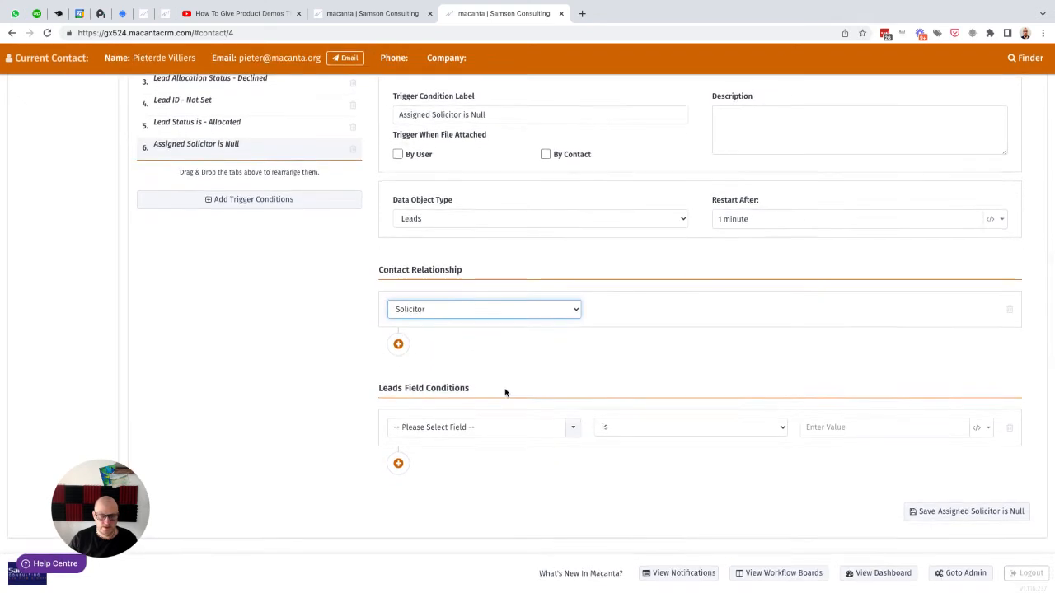
{"action": "left_click", "coordinate": [422, 429]}
{"action": "type", "text": "ass"}
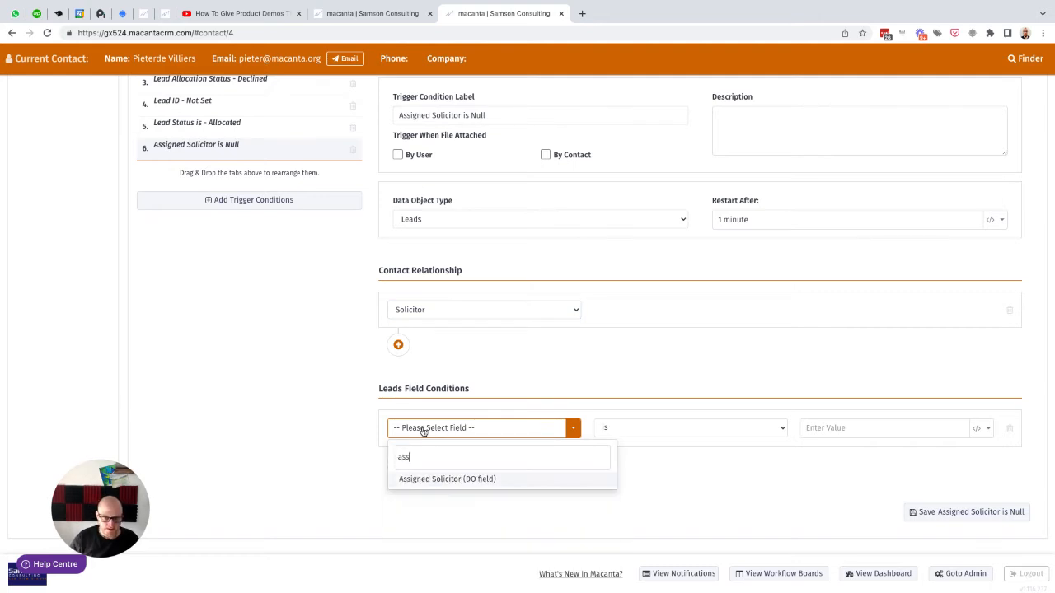
{"action": "left_click", "coordinate": [440, 479]}
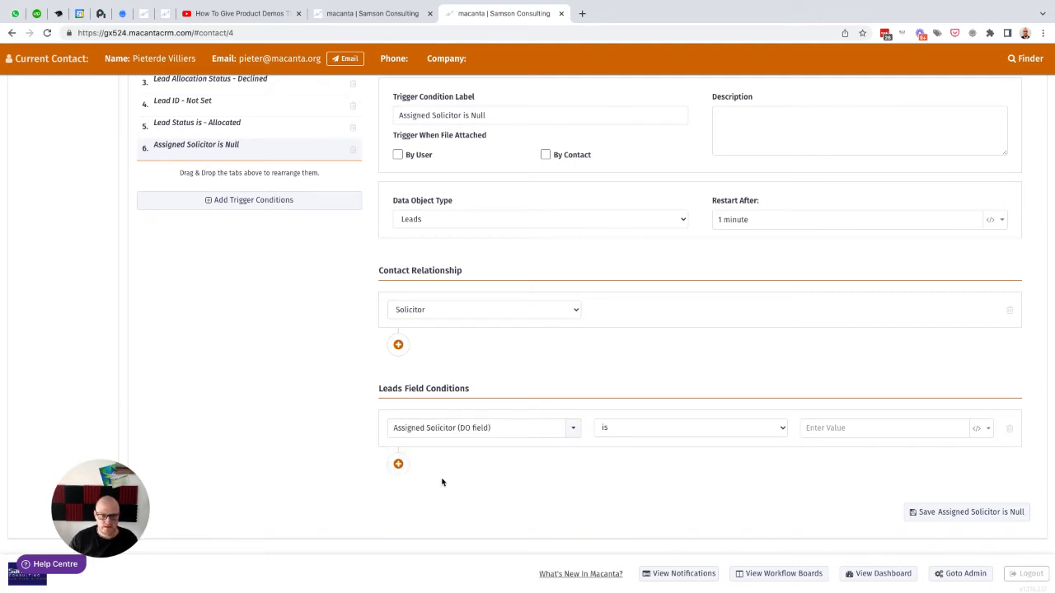
{"action": "left_click", "coordinate": [642, 434]}
{"action": "left_click", "coordinate": [622, 479]}
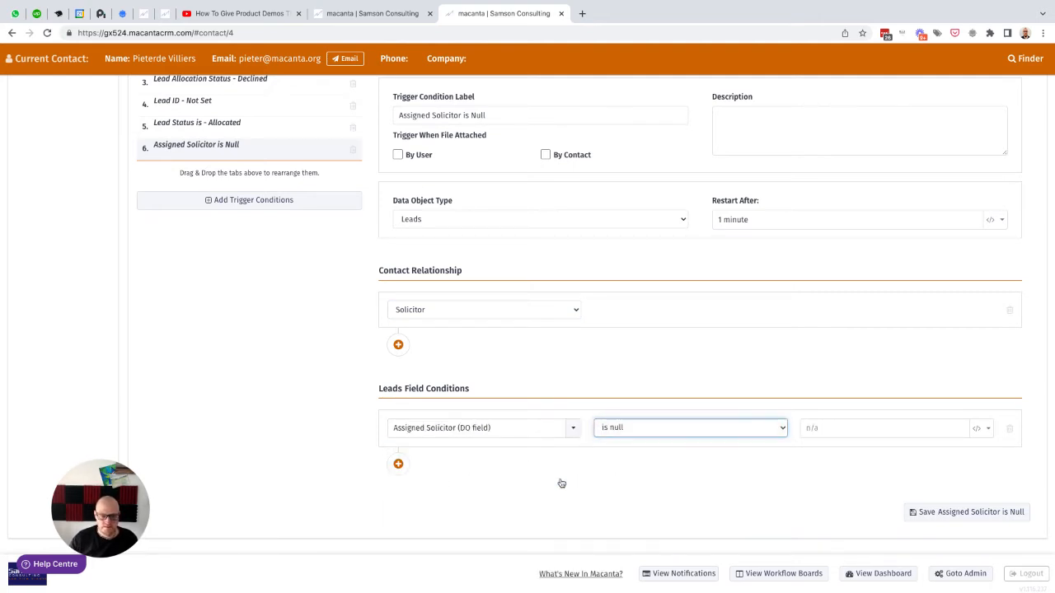
{"action": "left_click", "coordinate": [961, 511]}
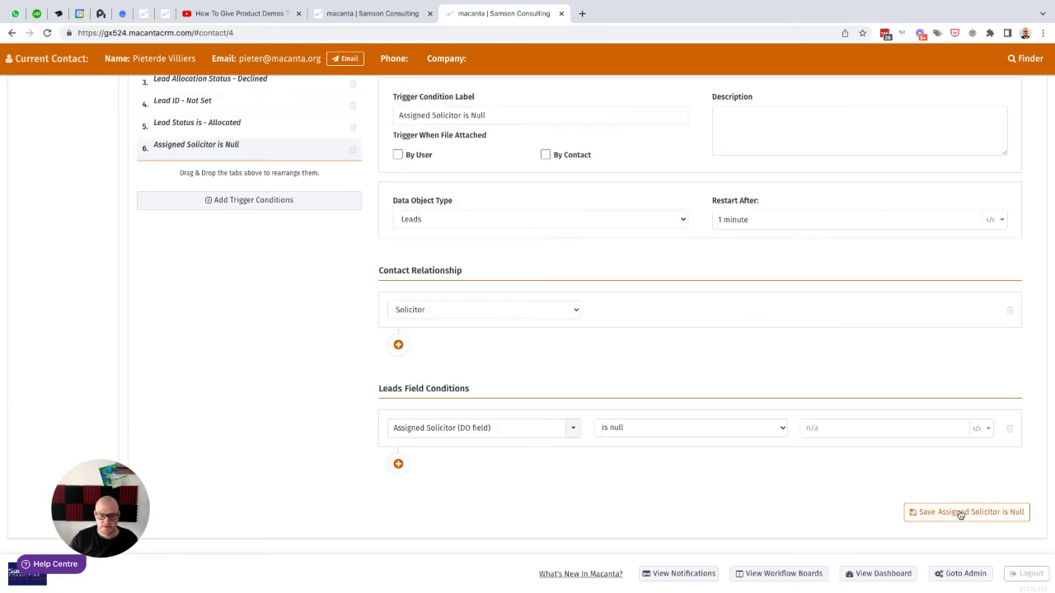
- Reload the admin page and add a row to the Leads automation group with Assigned Solicitor is Null as its trigger condition
{"action": "scroll", "coordinate": [426, 348], "scroll_direction": "up", "scroll_amount": 5}
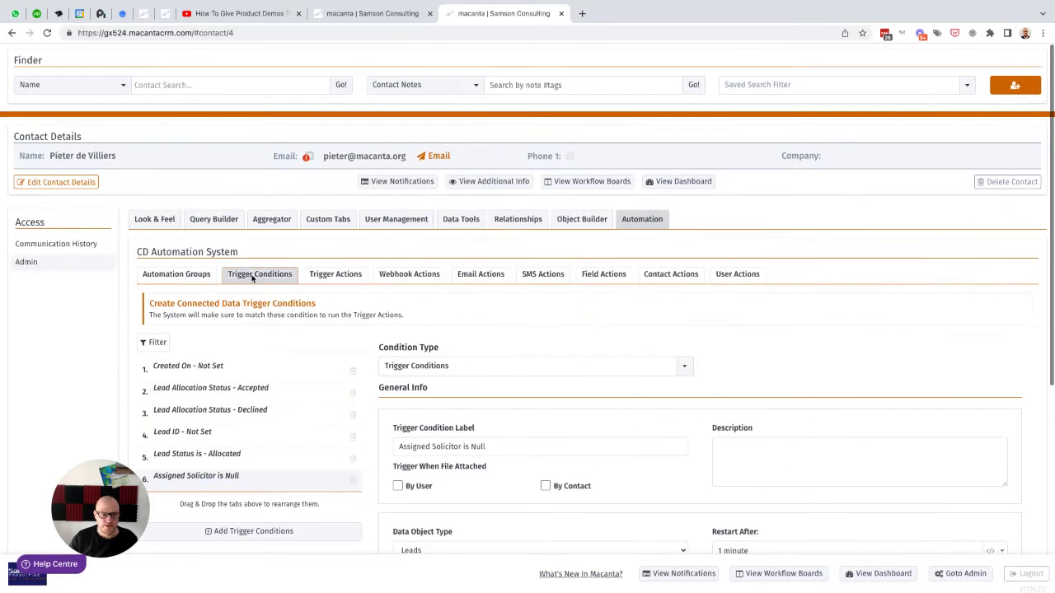
{"action": "left_click", "coordinate": [47, 32]}
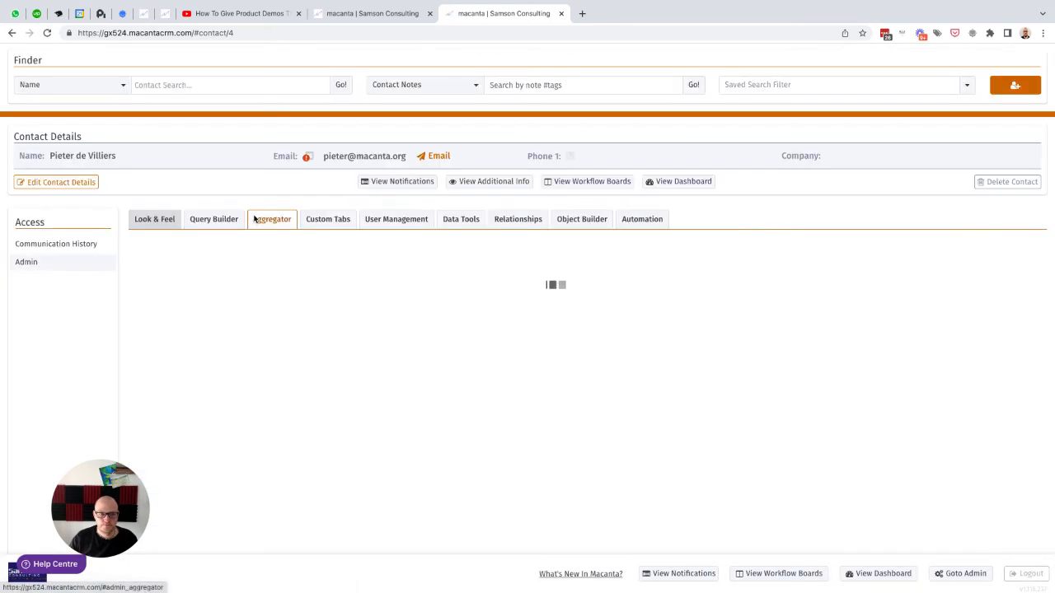
{"action": "left_click", "coordinate": [637, 221]}
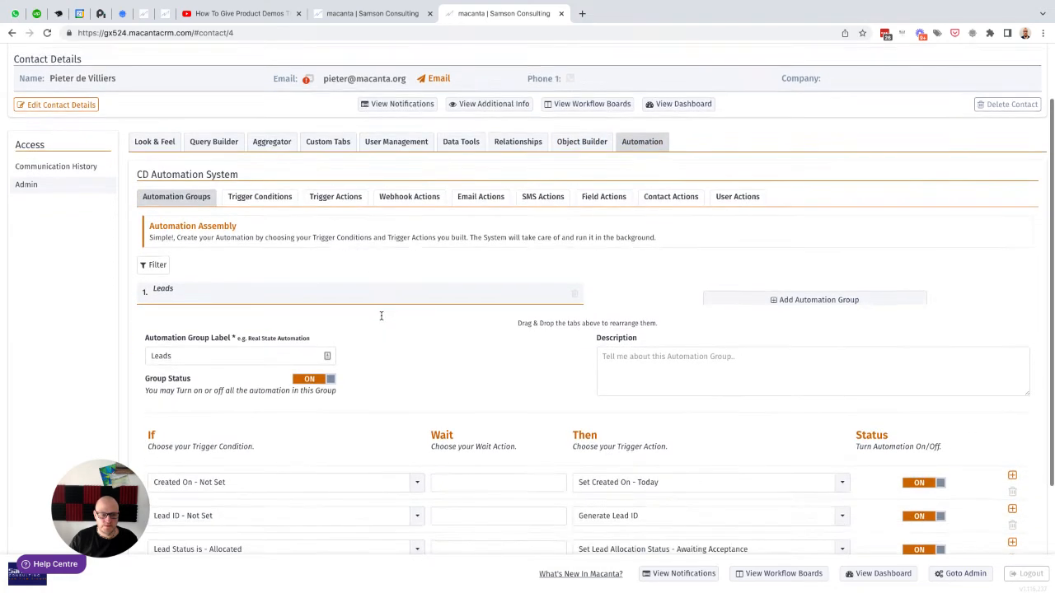
{"action": "scroll", "coordinate": [381, 318], "scroll_direction": "down", "scroll_amount": 3}
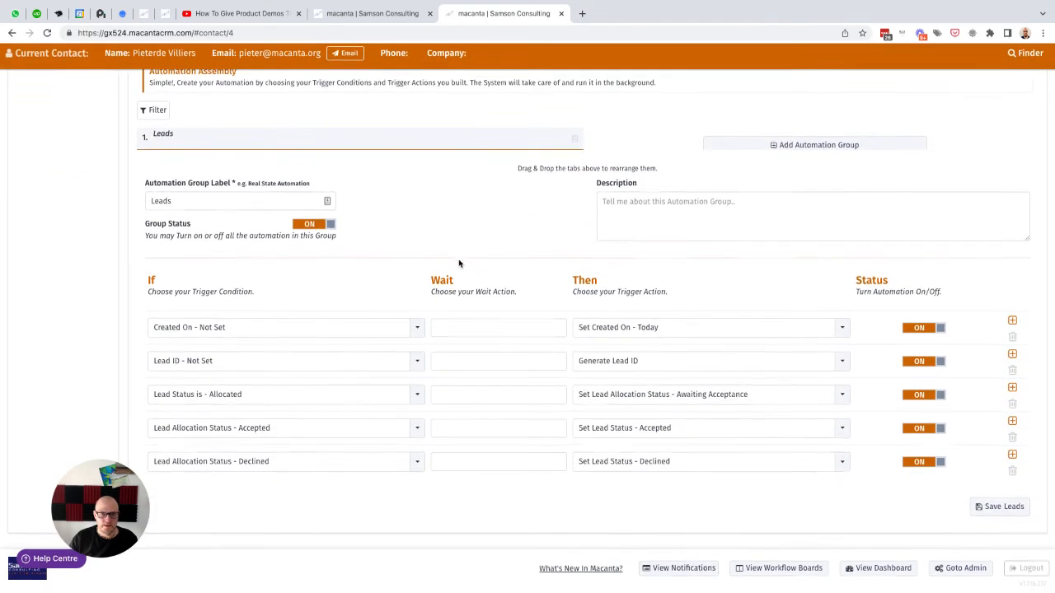
{"action": "left_click", "coordinate": [1012, 460]}
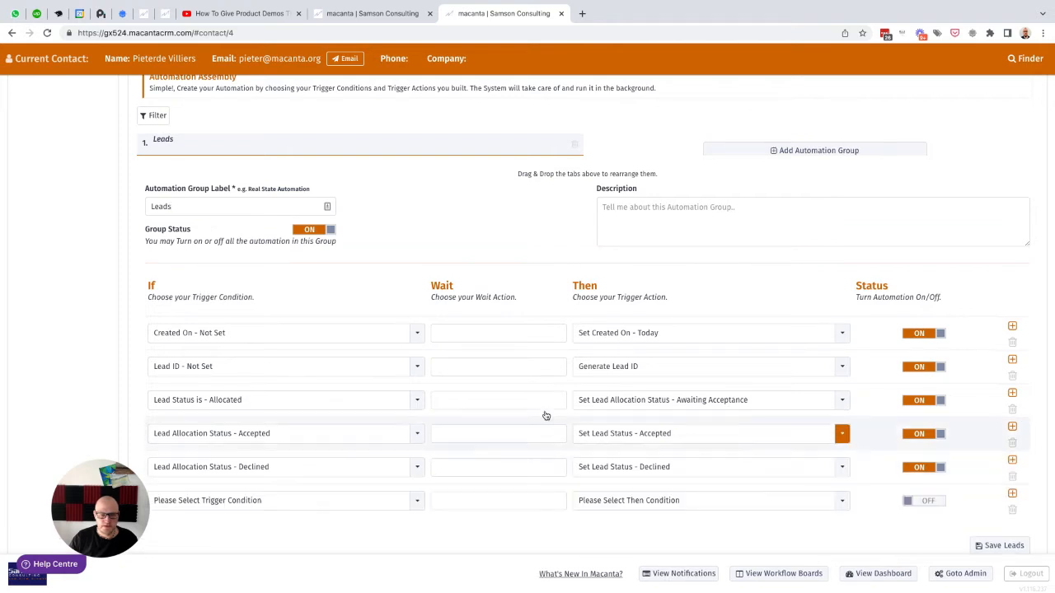
{"action": "scroll", "coordinate": [481, 405], "scroll_direction": "down", "scroll_amount": 1}
{"action": "left_click", "coordinate": [227, 475]}
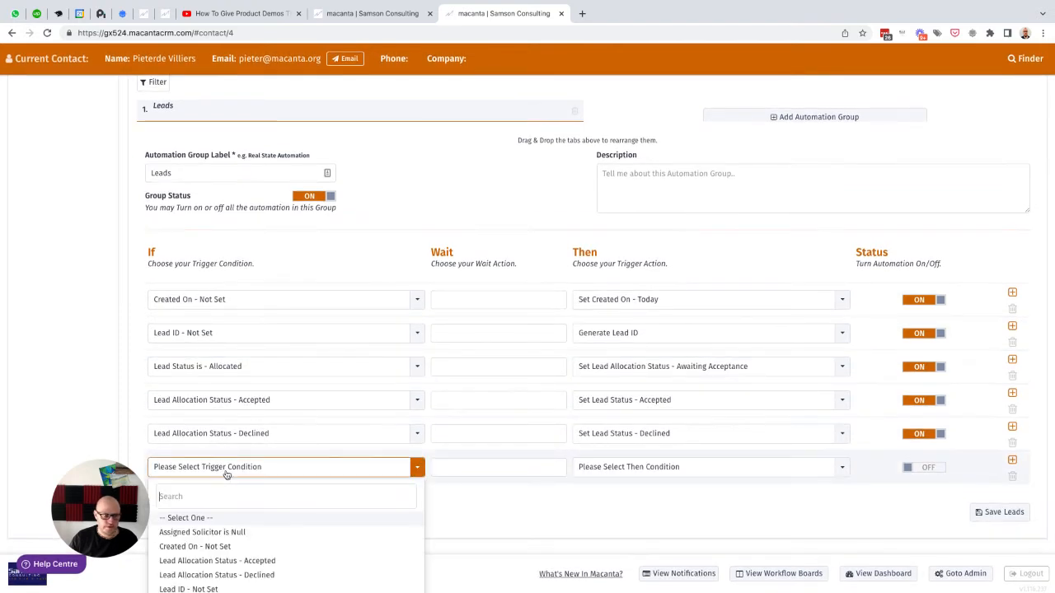
{"action": "left_click", "coordinate": [208, 536]}
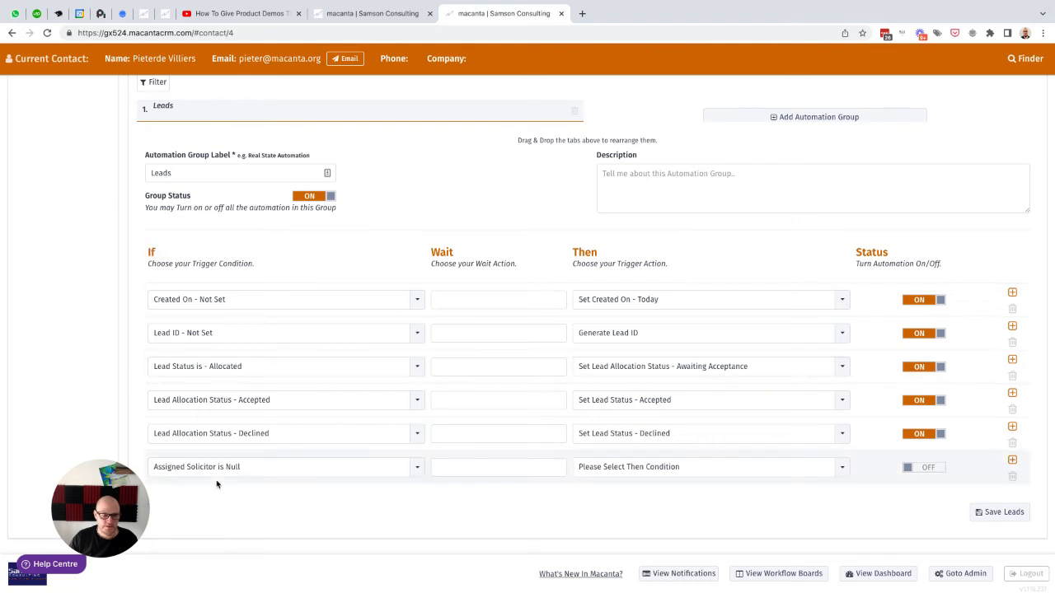
- Choose Set Assigned Solicitor as the new automation row's trigger action and turn its status on
{"action": "left_click", "coordinate": [614, 477]}
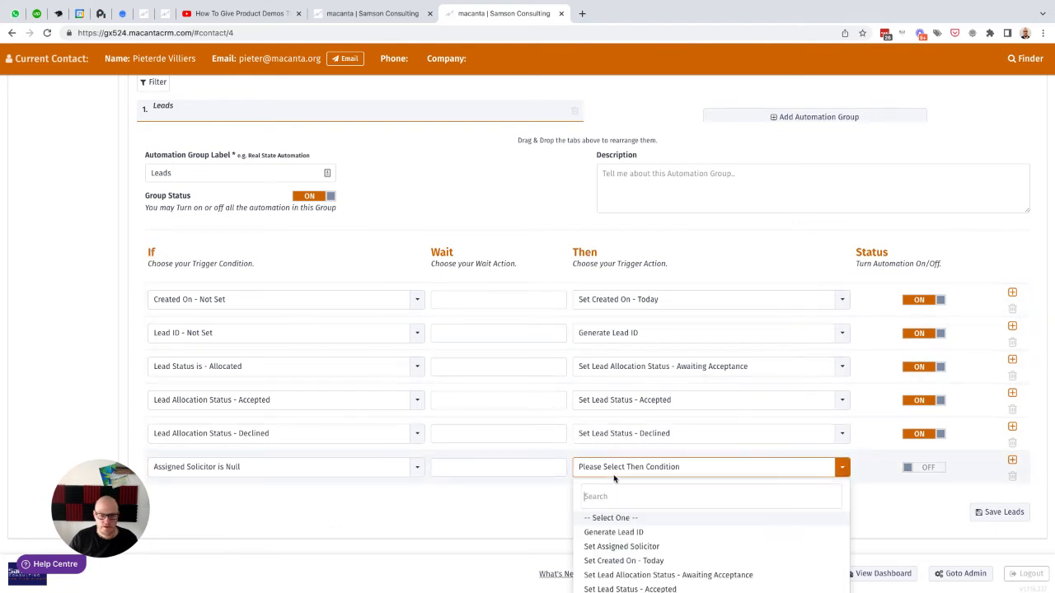
{"action": "left_click", "coordinate": [618, 548]}
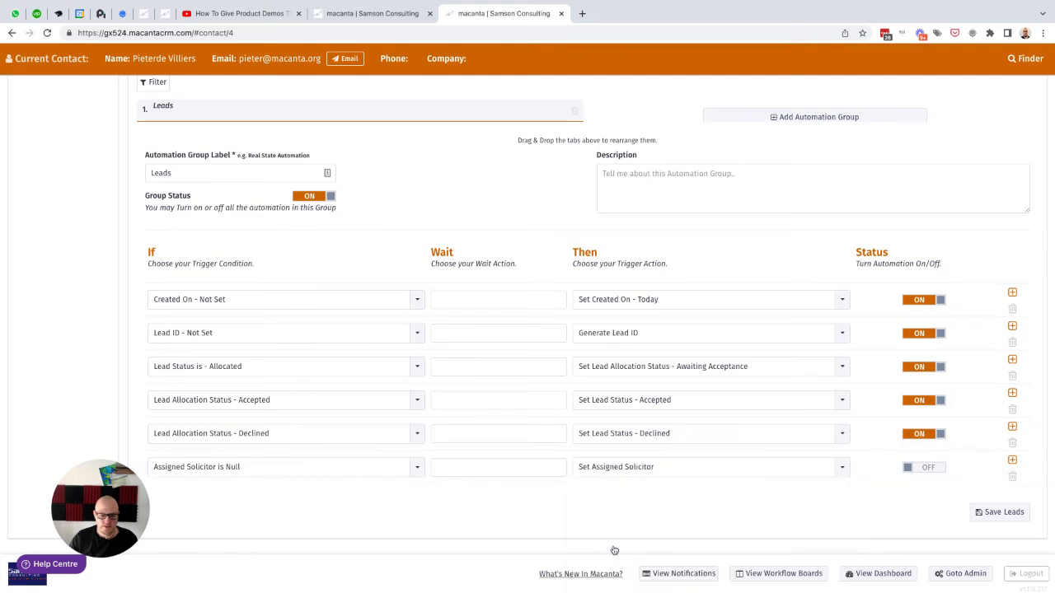
{"action": "left_click", "coordinate": [930, 468]}
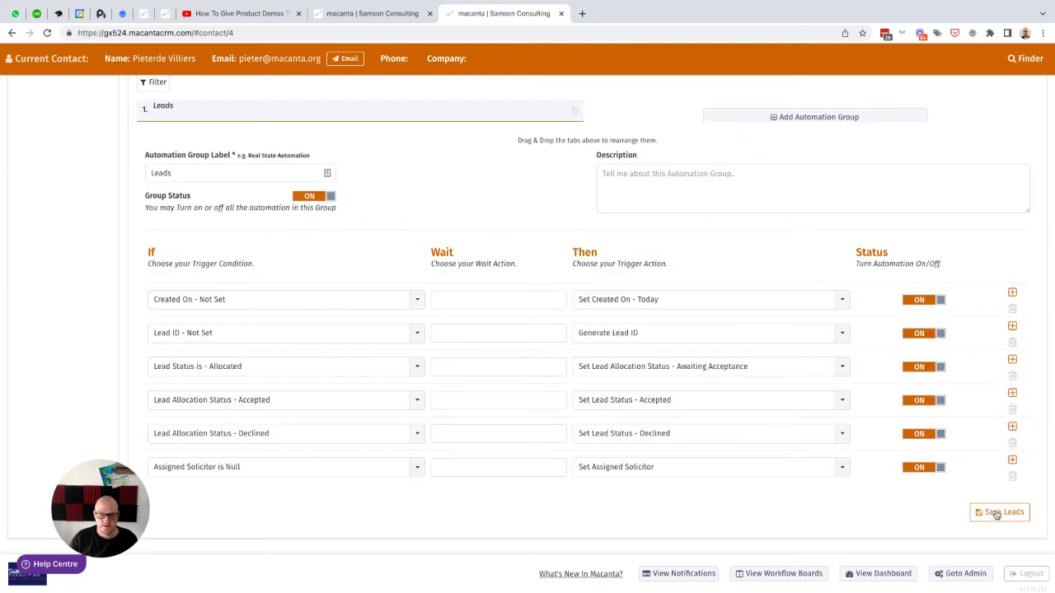
- Switch to the other macanta browser tab, dismiss the Automation dialog and examine the Declined results from the dashboard
{"action": "left_click", "coordinate": [384, 17]}
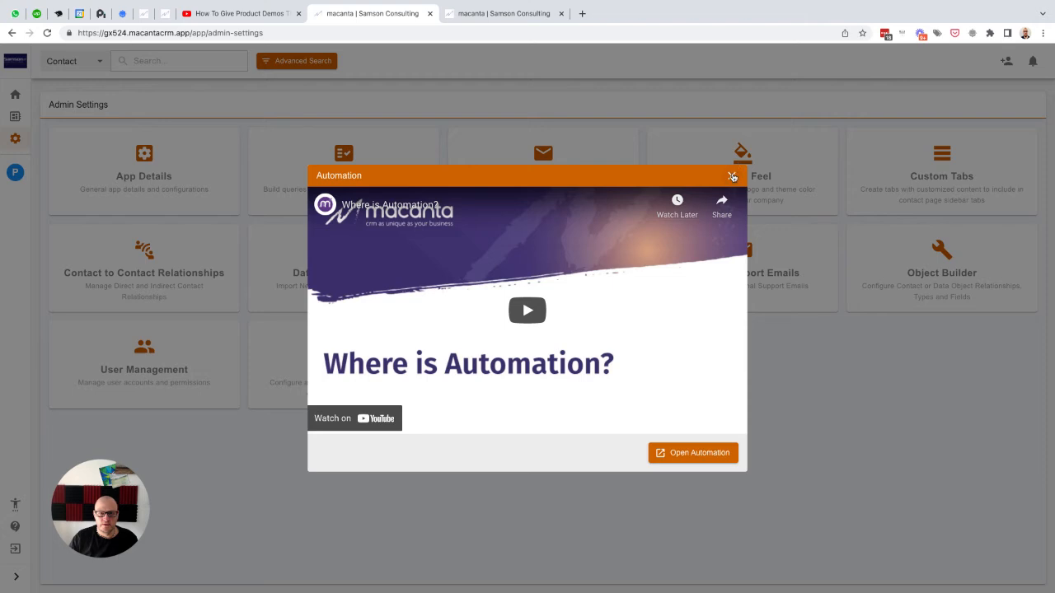
{"action": "left_click", "coordinate": [732, 178]}
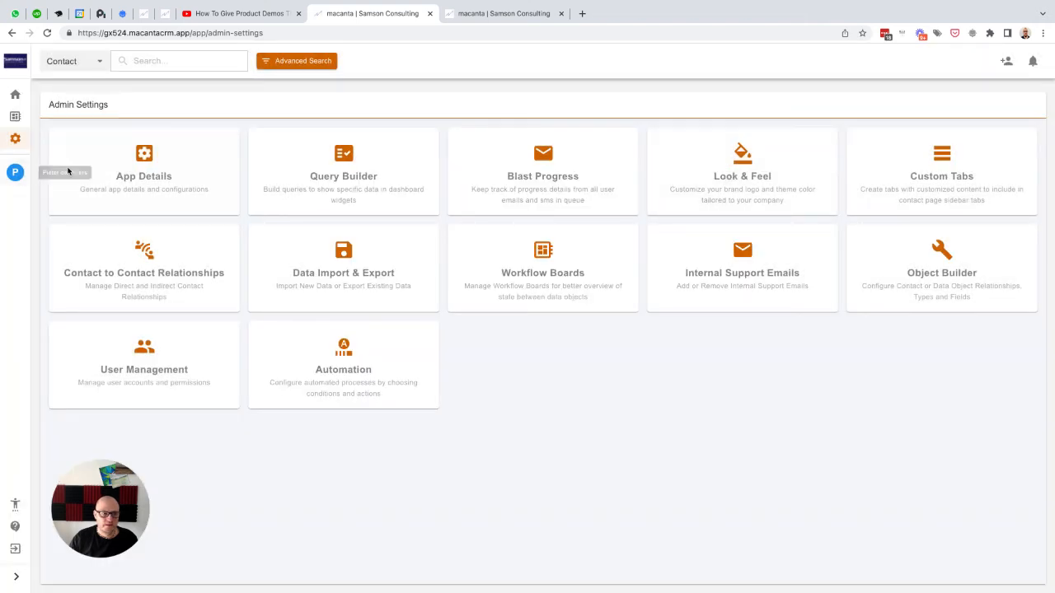
{"action": "left_click", "coordinate": [15, 97]}
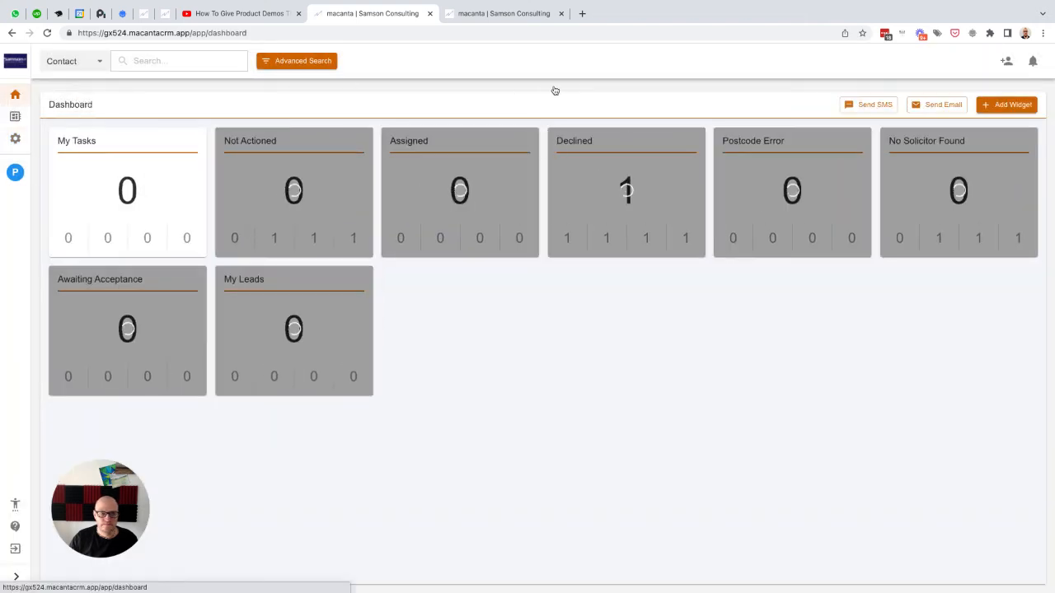
{"action": "left_click", "coordinate": [626, 192]}
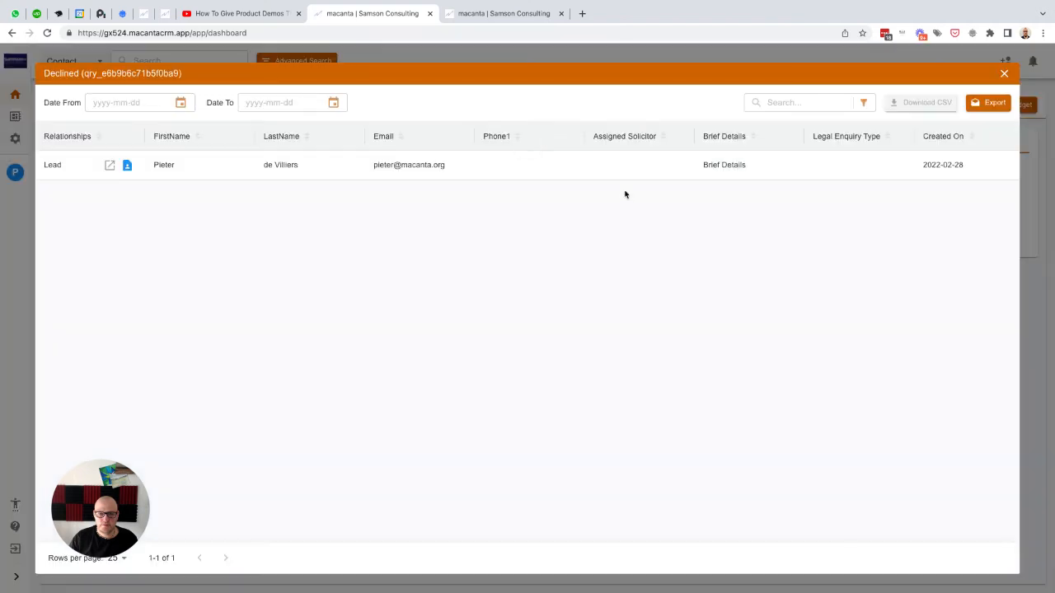
{"action": "scroll", "coordinate": [980, 165], "scroll_direction": "right", "scroll_amount": 5}
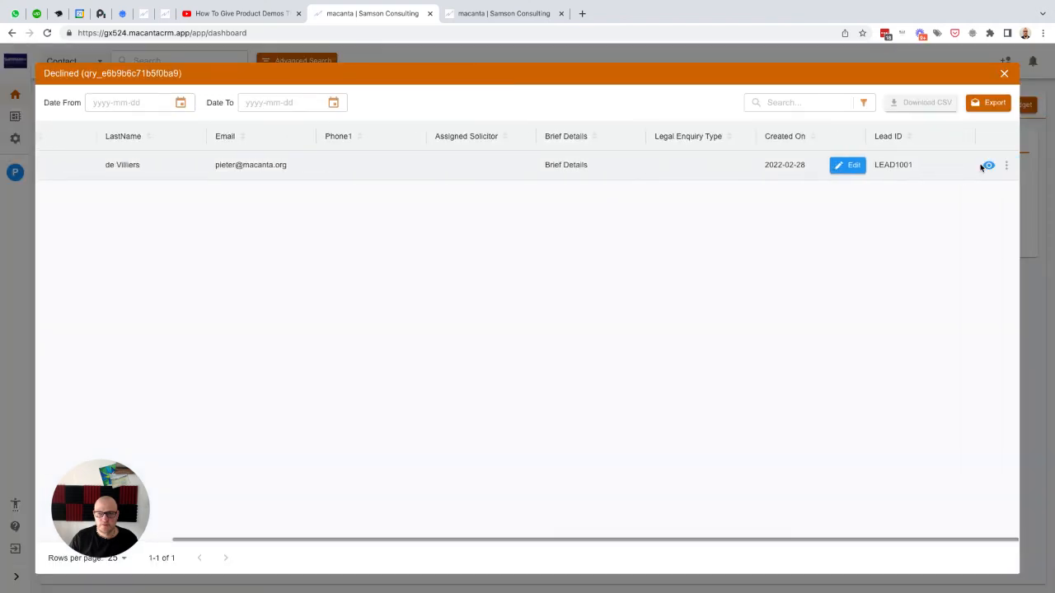
- Examine the declined lead's automation history and recheck the Assigned Solicitor column in the Declined results
{"action": "left_click", "coordinate": [1007, 168]}
{"action": "left_click", "coordinate": [942, 214]}
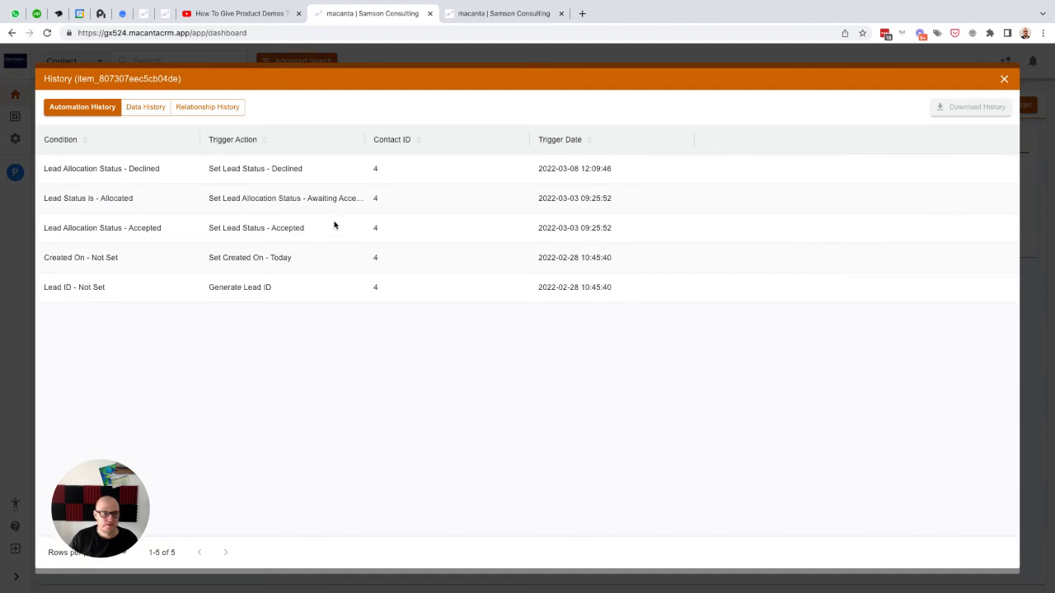
{"action": "left_click", "coordinate": [1004, 78]}
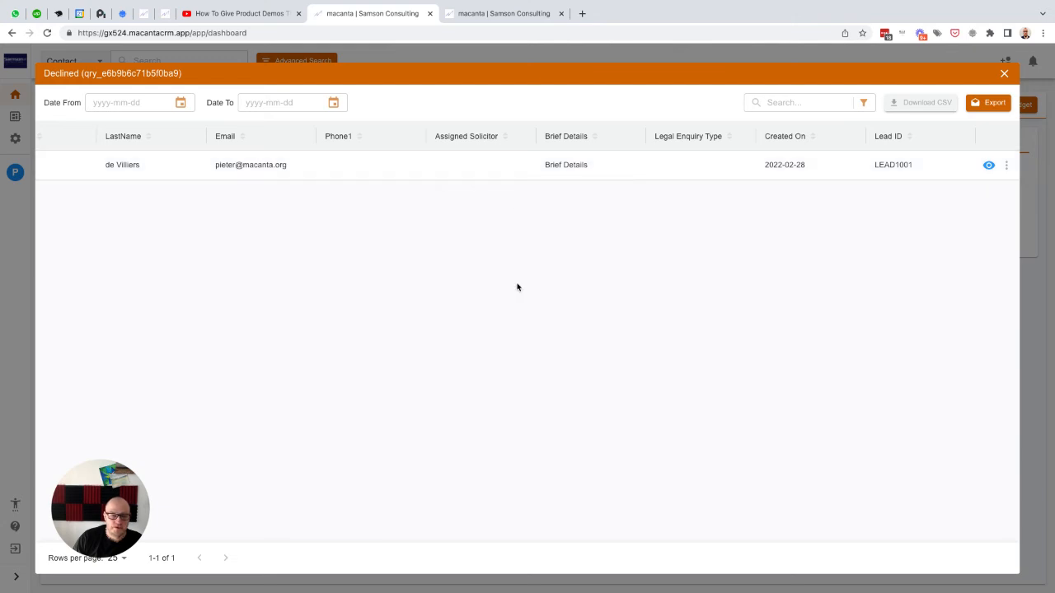
{"action": "left_click", "coordinate": [1004, 73]}
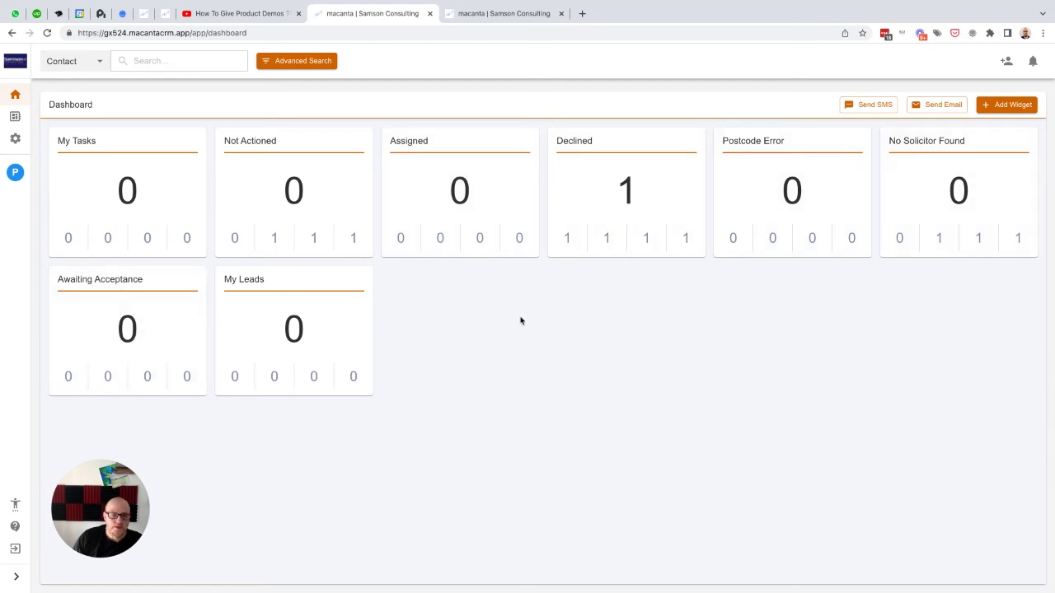
{"action": "left_click", "coordinate": [627, 190]}
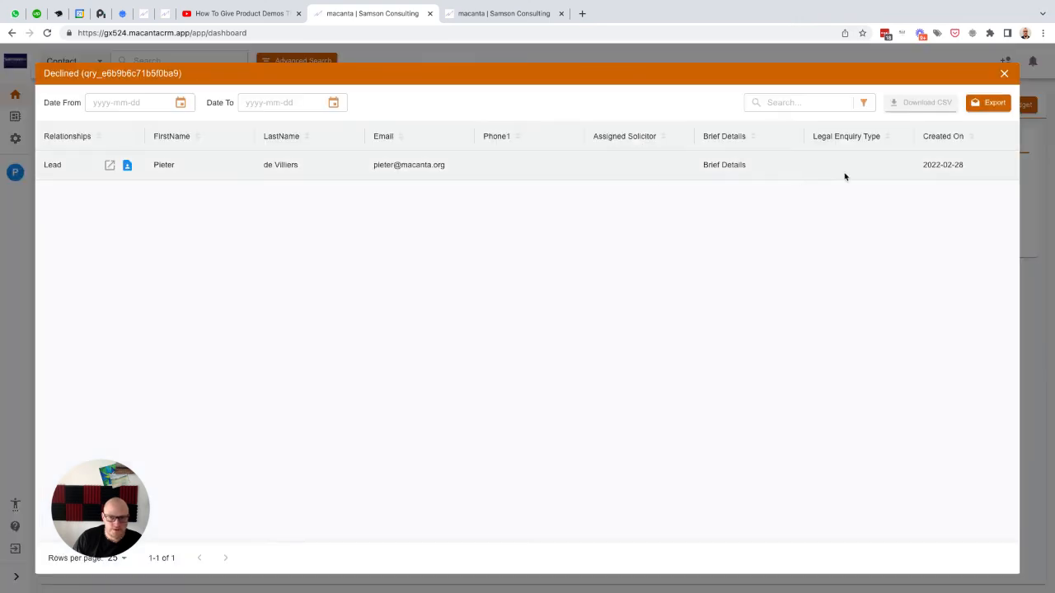
{"action": "left_click", "coordinate": [1004, 75]}
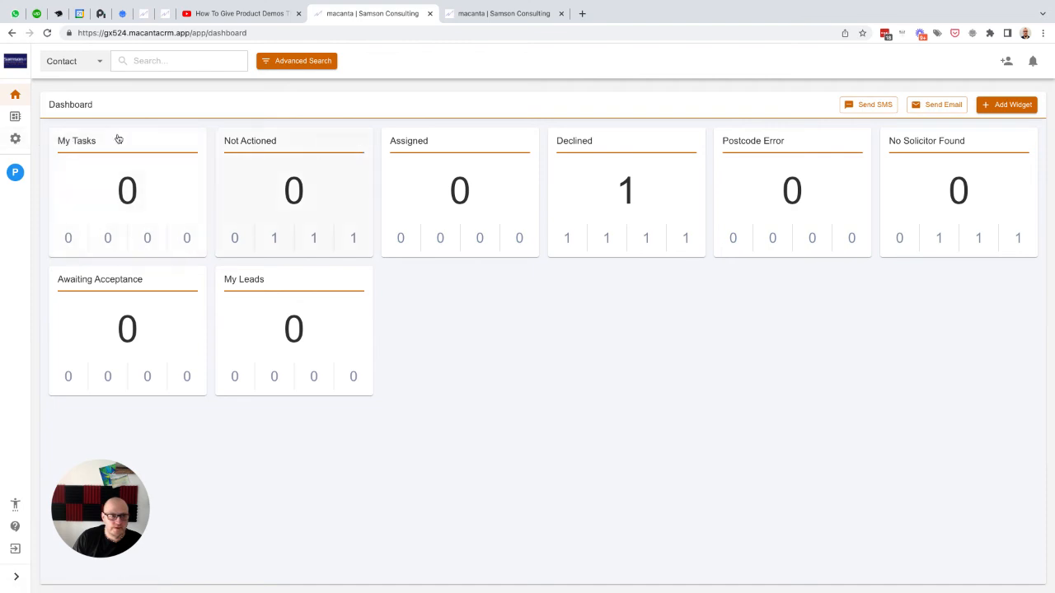
- Add Assigned Solicitor to the Assigned query's result columns and place it between Phone No. and Brief Details
{"action": "left_click", "coordinate": [15, 138]}
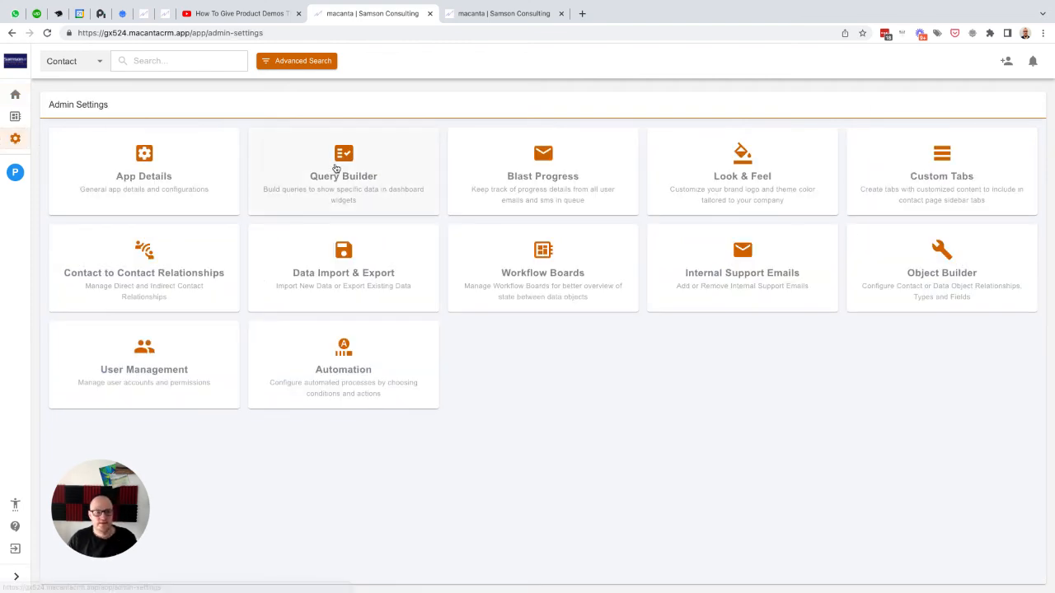
{"action": "left_click", "coordinate": [336, 169]}
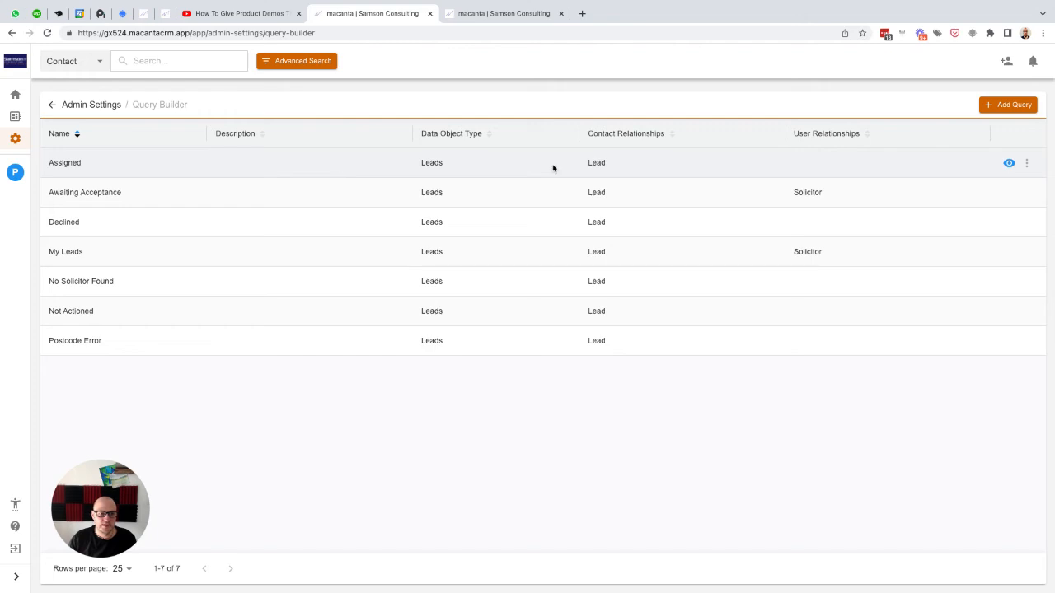
{"action": "left_click", "coordinate": [1009, 164]}
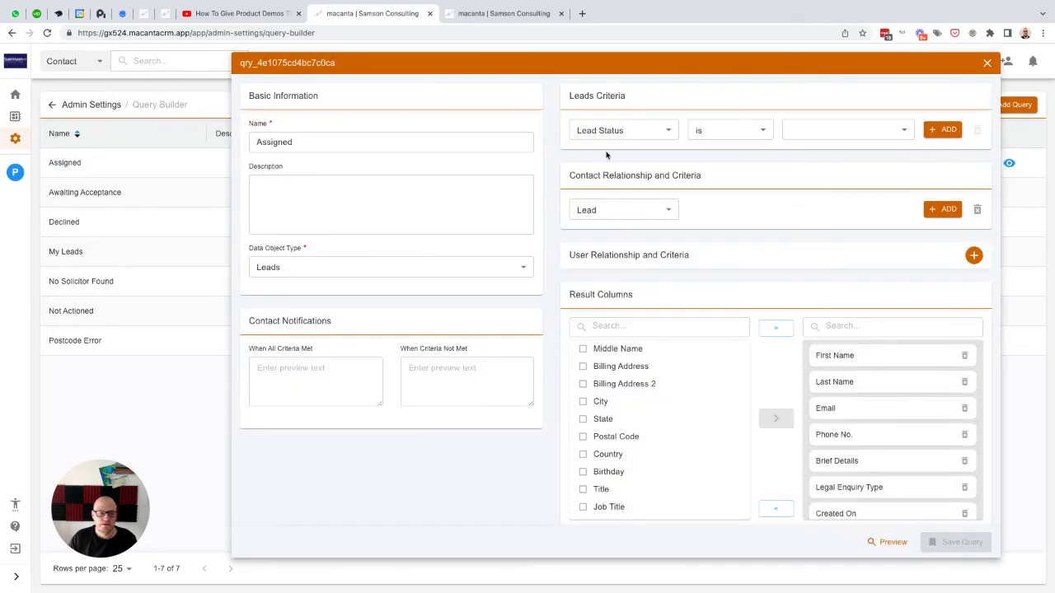
{"action": "scroll", "coordinate": [777, 264], "scroll_direction": "down", "scroll_amount": 1}
{"action": "left_click", "coordinate": [628, 314]}
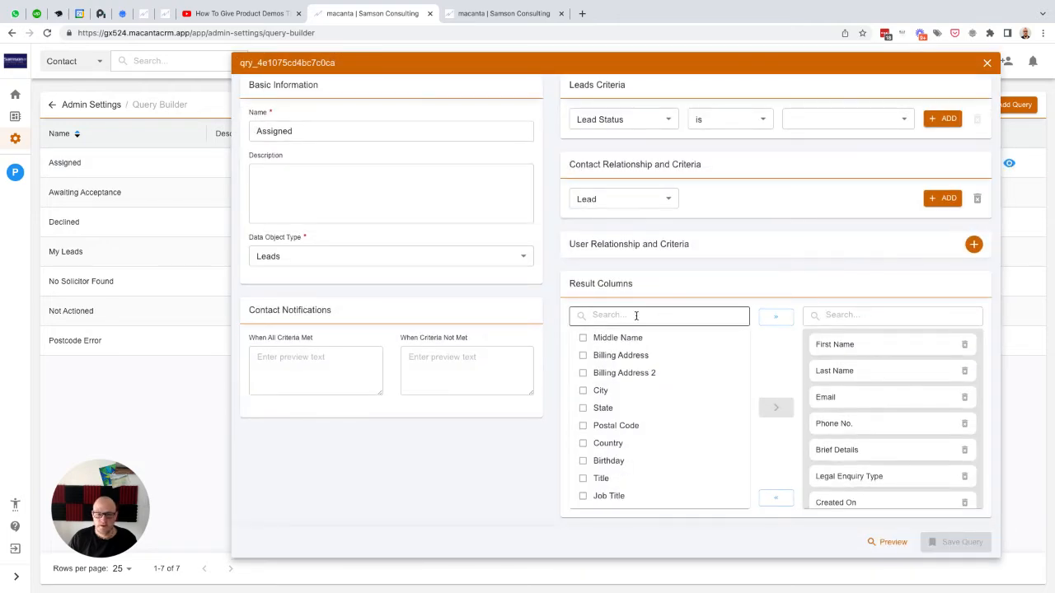
{"action": "type", "text": "ass"}
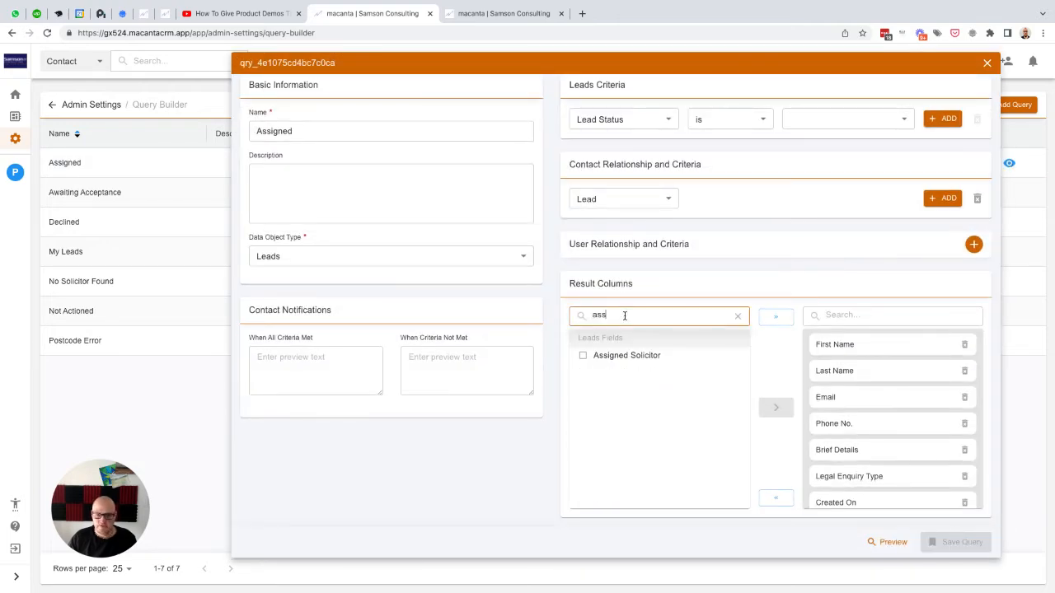
{"action": "left_click", "coordinate": [594, 356]}
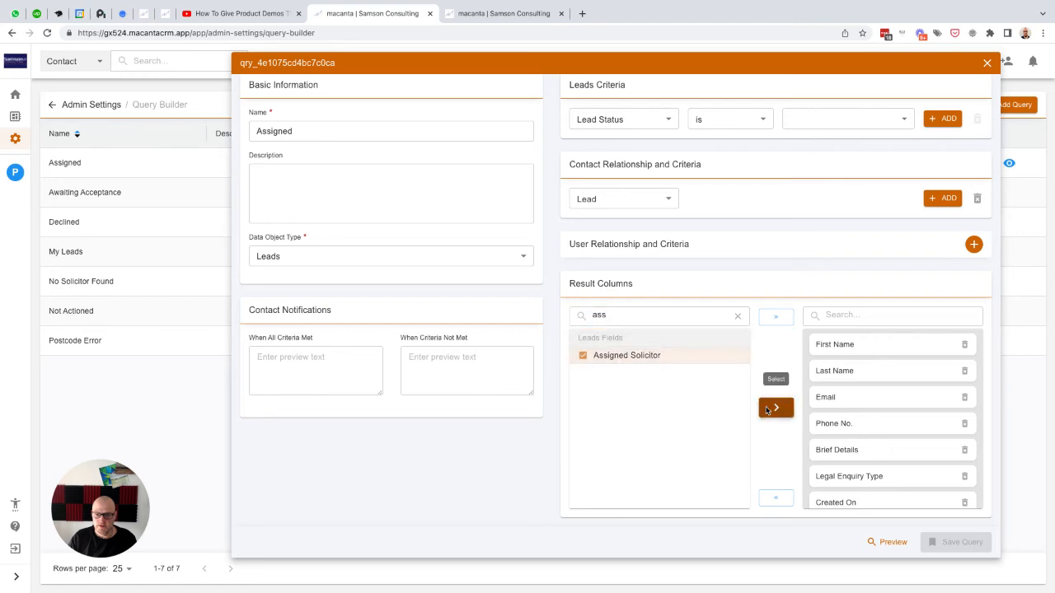
{"action": "left_click", "coordinate": [775, 408]}
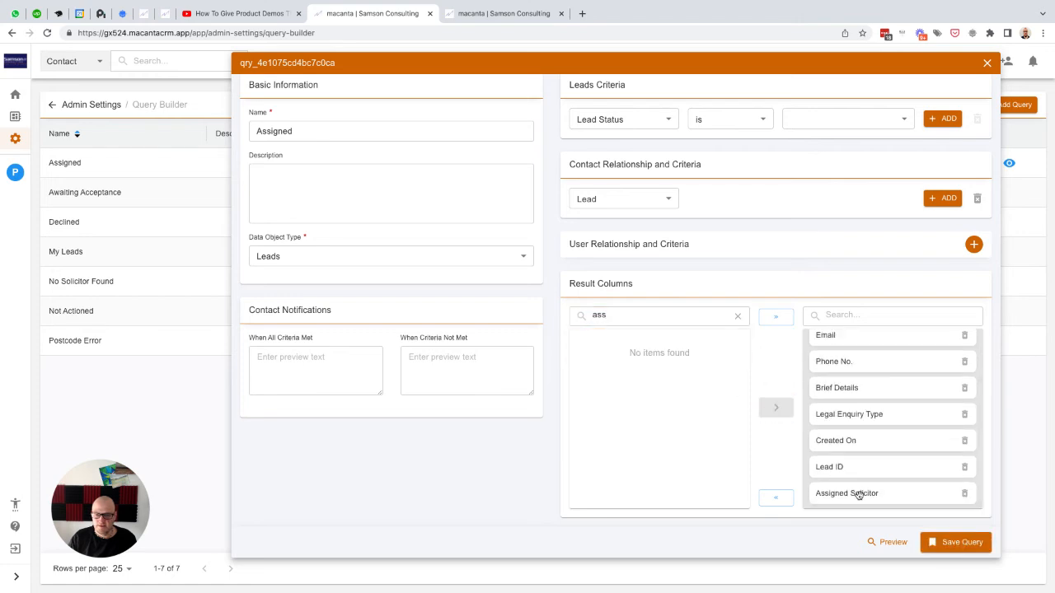
{"action": "left_click_drag", "start_coordinate": [862, 494], "coordinate": [852, 387]}
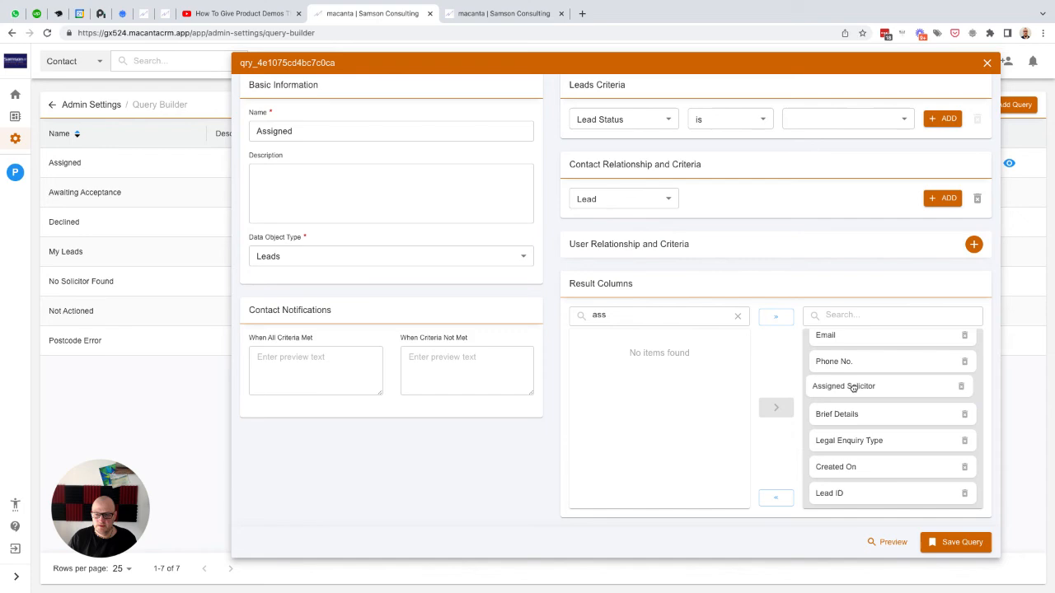
- Save the Assigned query with its new column order and close its editor
{"action": "left_click", "coordinate": [956, 541]}
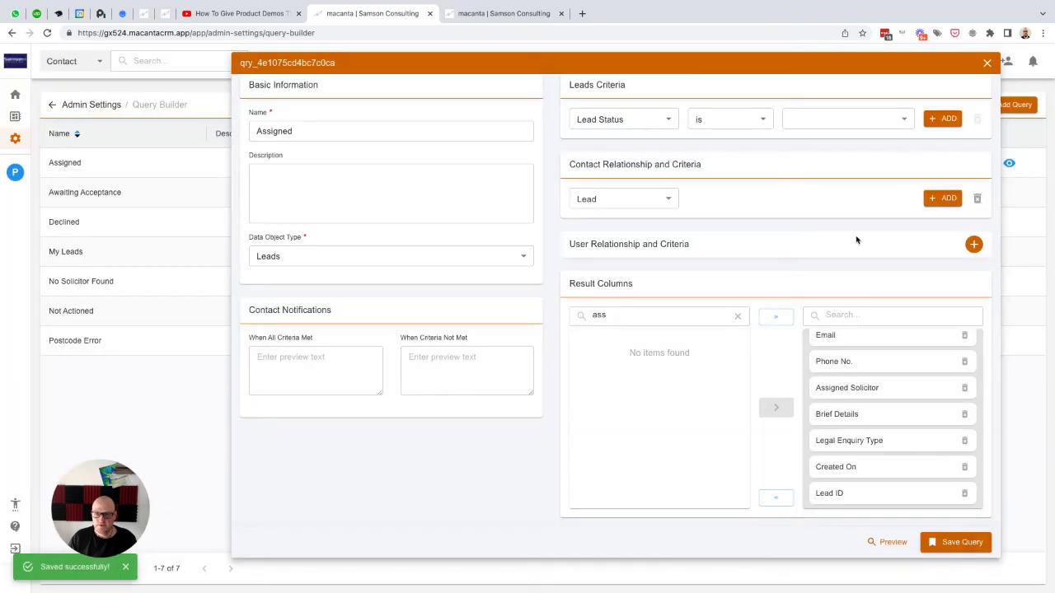
{"action": "left_click", "coordinate": [987, 63]}
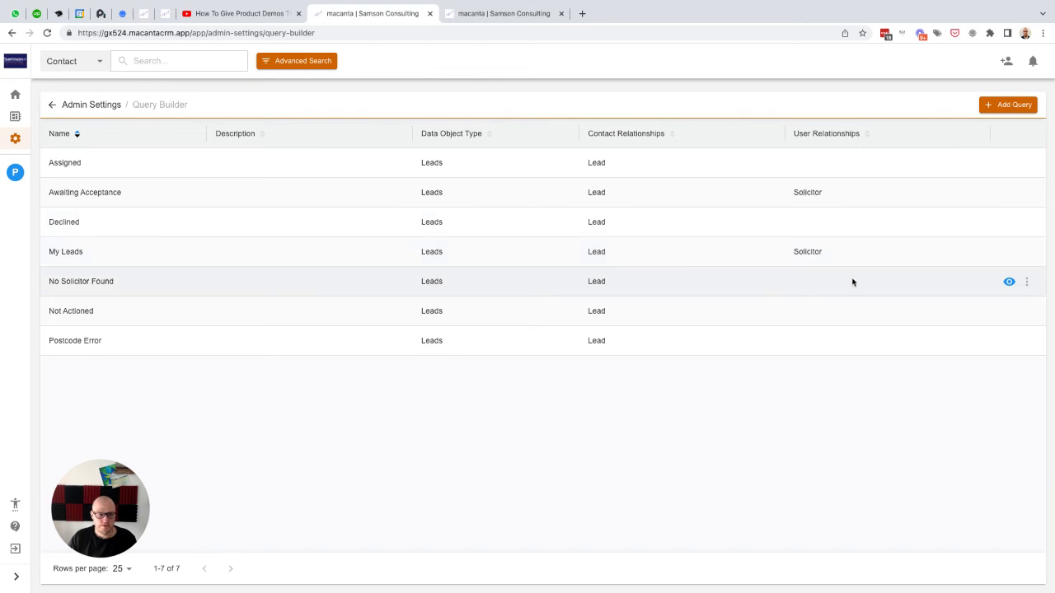
- Add Assigned Solicitor to the No Solicitor Found query's result columns between Postcode and Legal Enquiry Type, and save the query
{"action": "left_click", "coordinate": [1009, 283]}
{"action": "scroll", "coordinate": [764, 208], "scroll_direction": "down", "scroll_amount": 1}
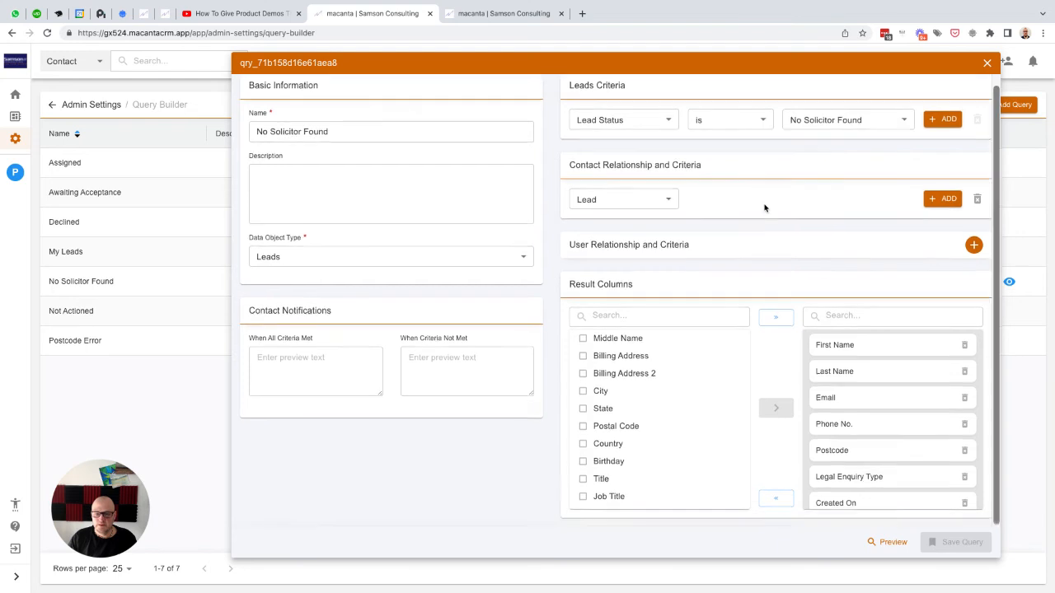
{"action": "left_click", "coordinate": [612, 316]}
{"action": "type", "text": "as"}
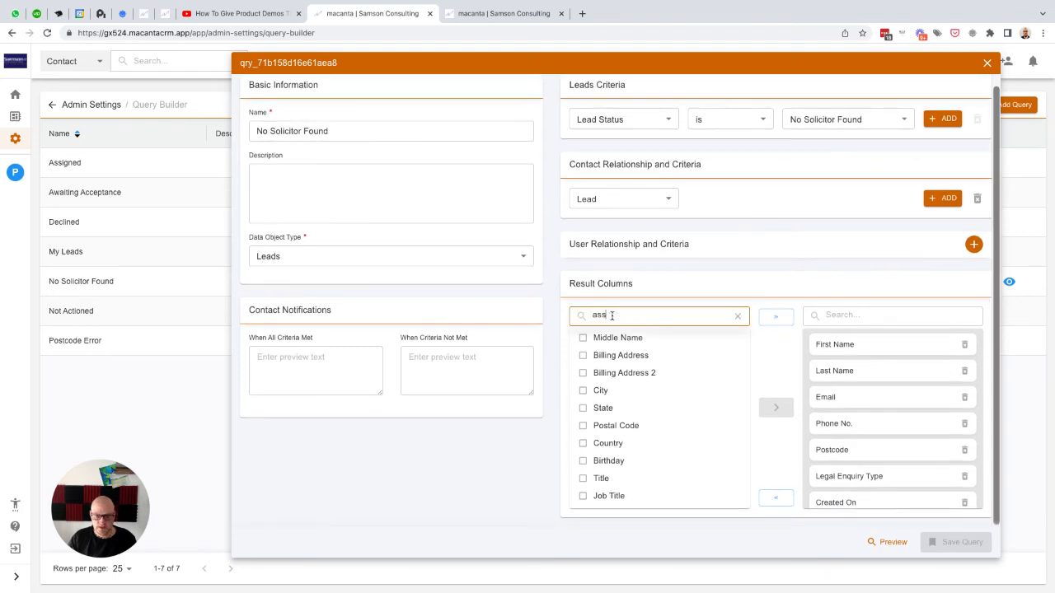
{"action": "type", "text": "s"}
{"action": "left_click", "coordinate": [584, 355]}
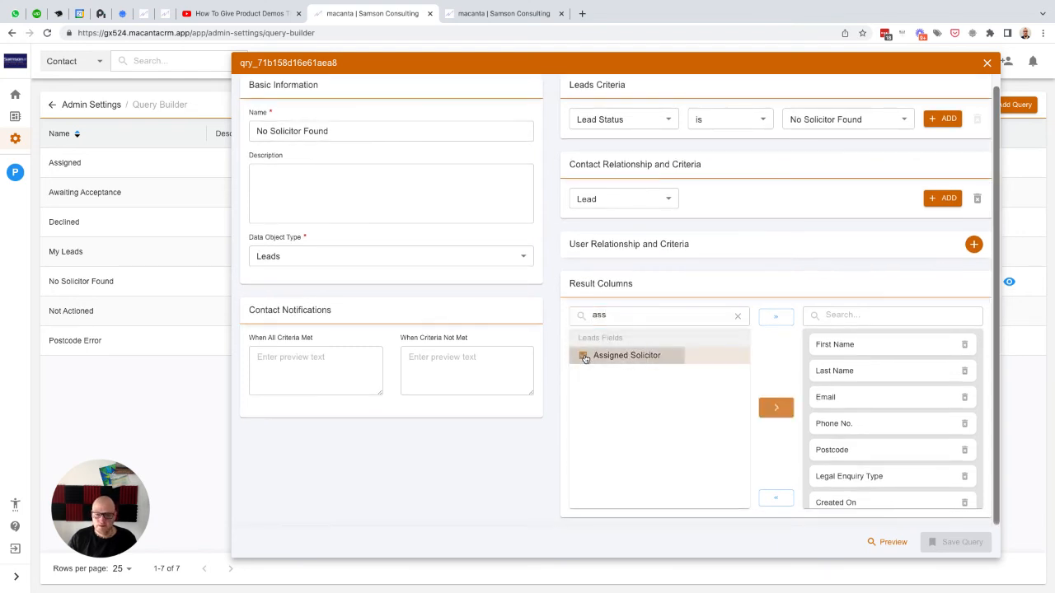
{"action": "left_click", "coordinate": [773, 406]}
{"action": "scroll", "coordinate": [906, 445], "scroll_direction": "down", "scroll_amount": 2}
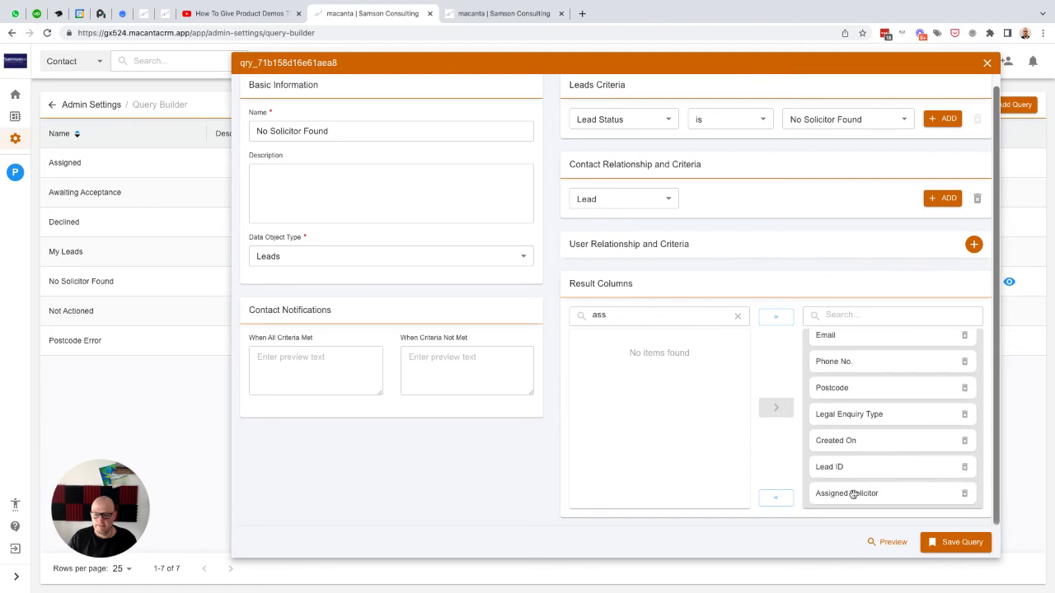
{"action": "left_click_drag", "start_coordinate": [853, 493], "coordinate": [853, 415]}
{"action": "left_click", "coordinate": [950, 540]}
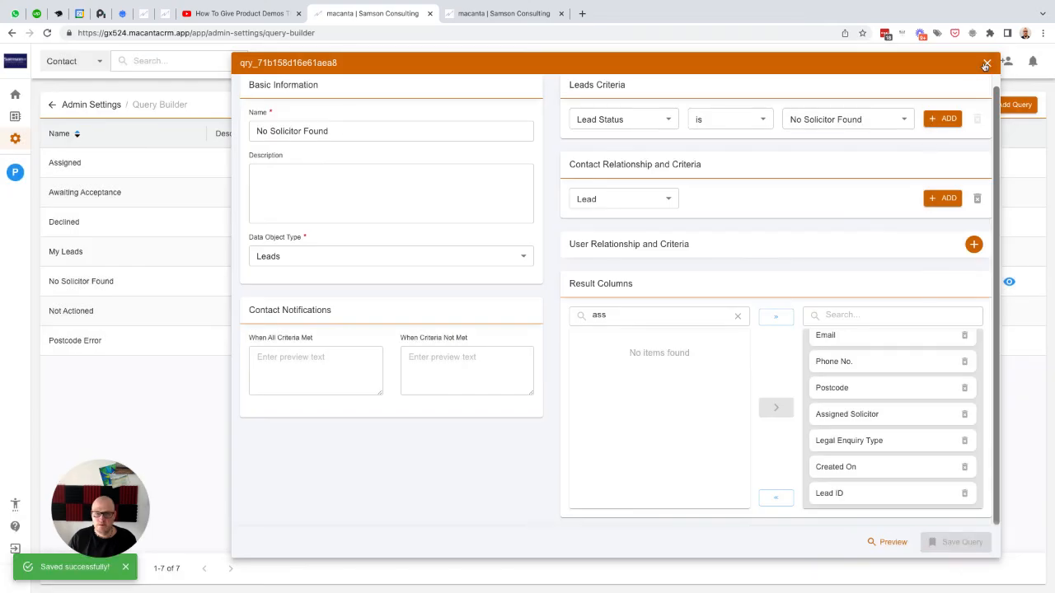
{"action": "left_click", "coordinate": [986, 64]}
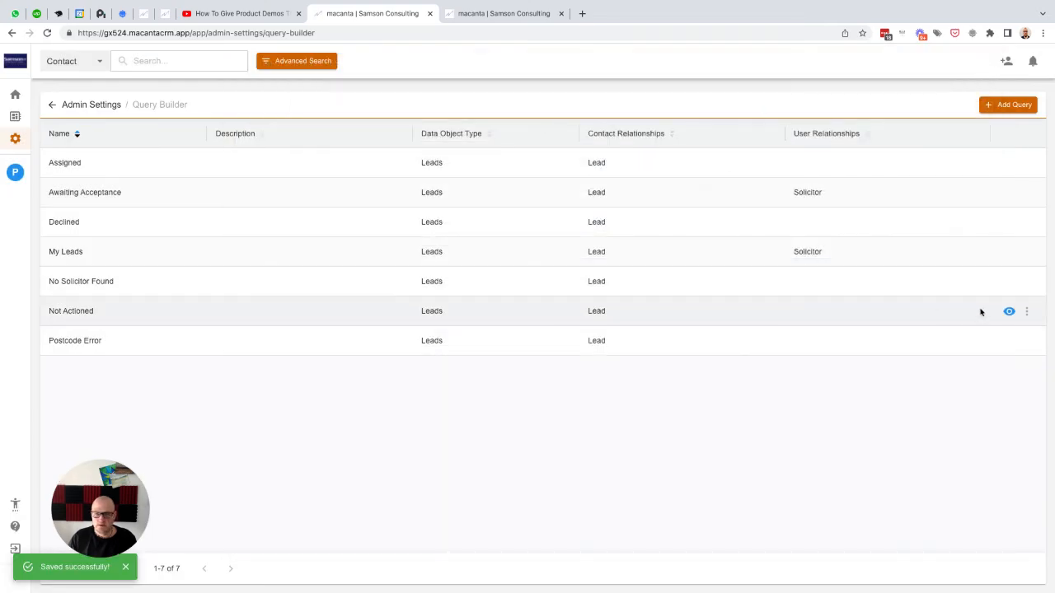
- Add Assigned Solicitor to the Not Actioned query's result columns between Phone No. and Legal Enquiry Type, and save the query
{"action": "left_click", "coordinate": [1007, 312]}
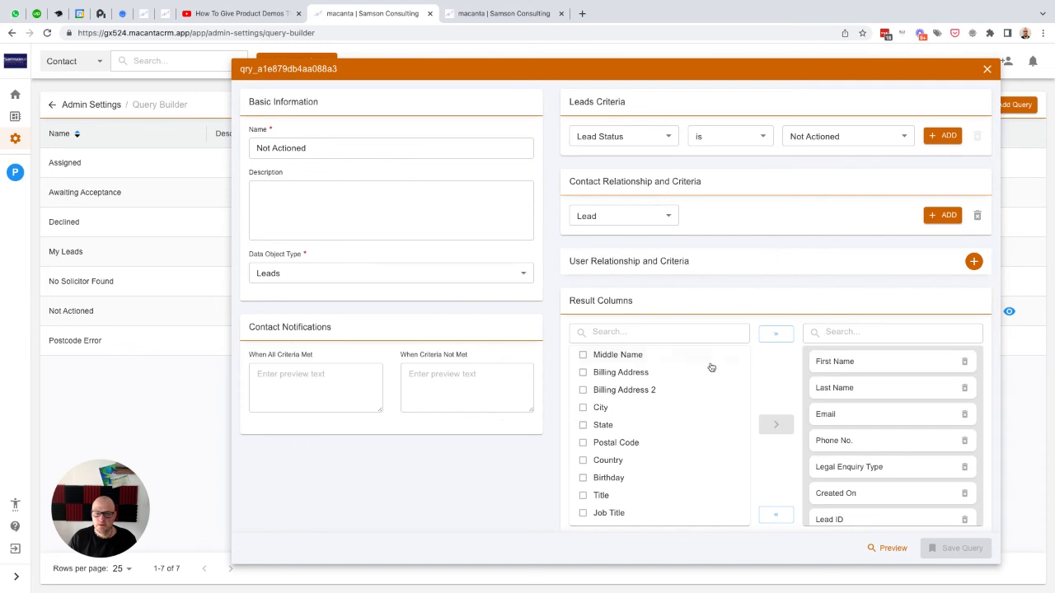
{"action": "left_click", "coordinate": [615, 336]}
{"action": "type", "text": "ass"}
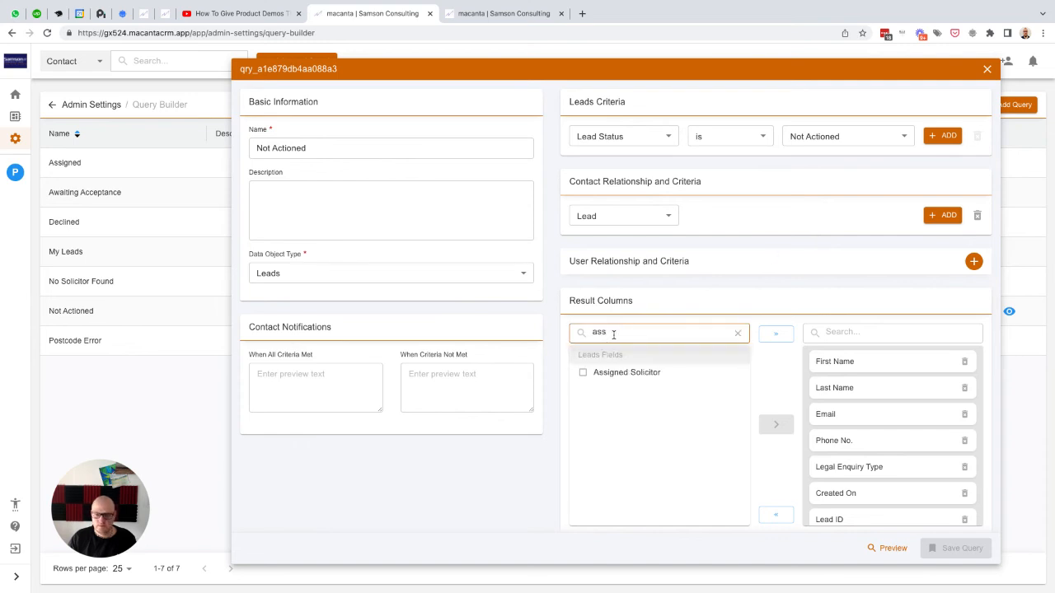
{"action": "left_click", "coordinate": [584, 373]}
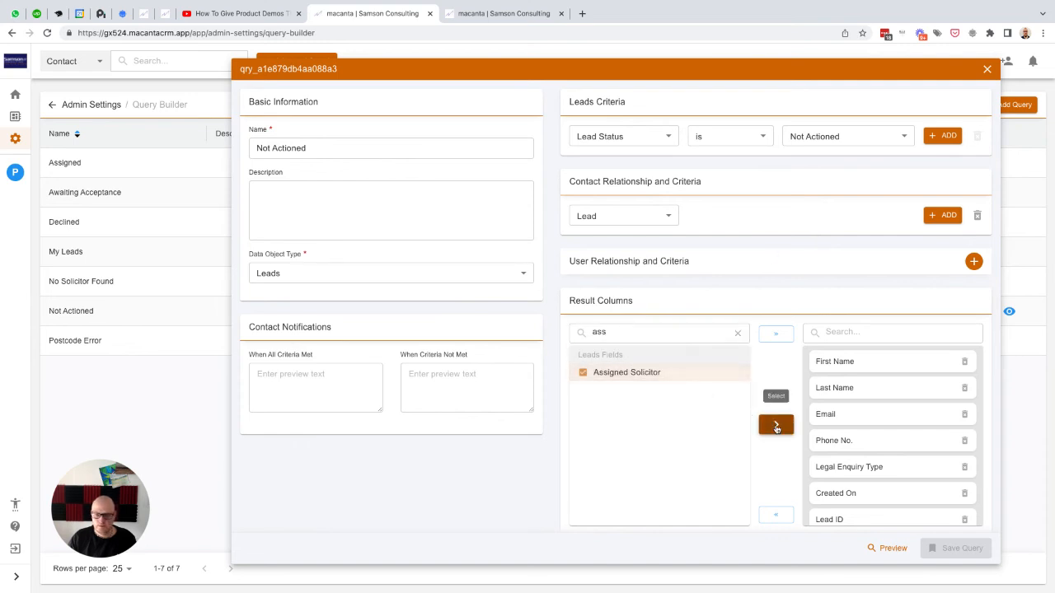
{"action": "left_click", "coordinate": [776, 424]}
{"action": "scroll", "coordinate": [886, 455], "scroll_direction": "down", "scroll_amount": 1}
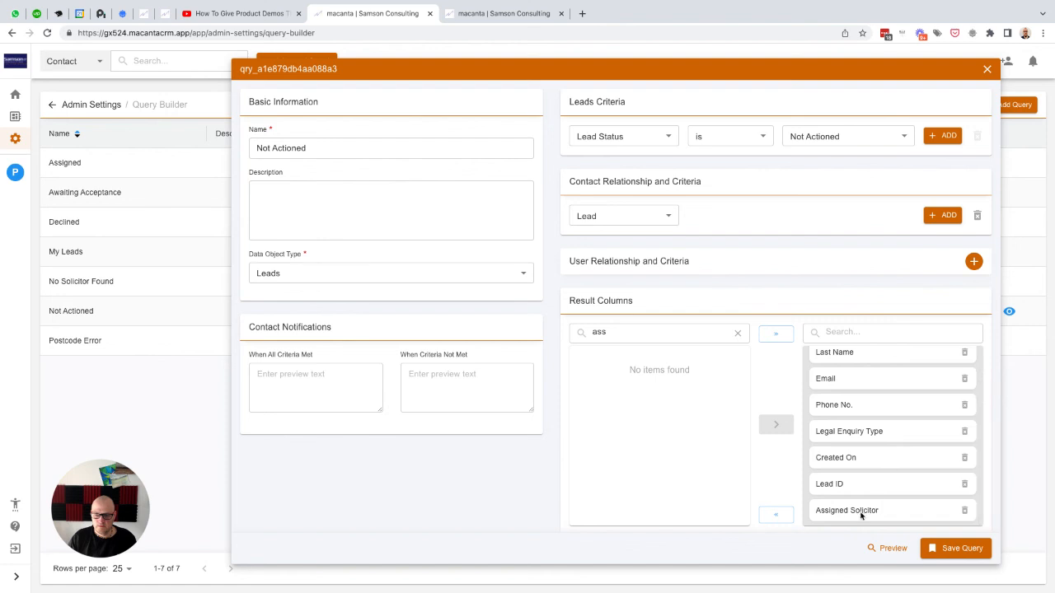
{"action": "left_click_drag", "start_coordinate": [863, 513], "coordinate": [854, 431]}
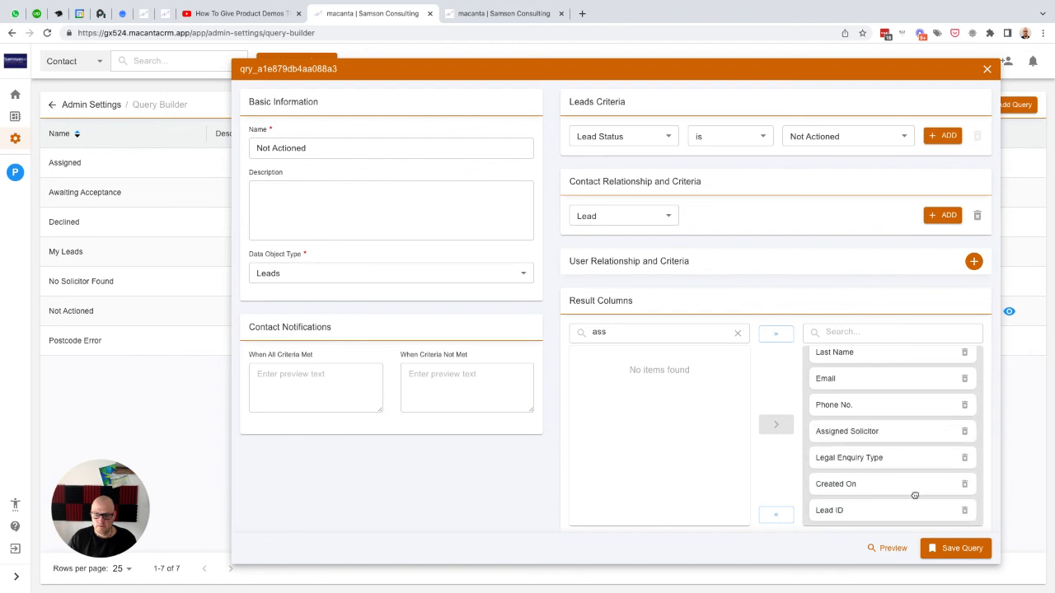
{"action": "left_click", "coordinate": [950, 548]}
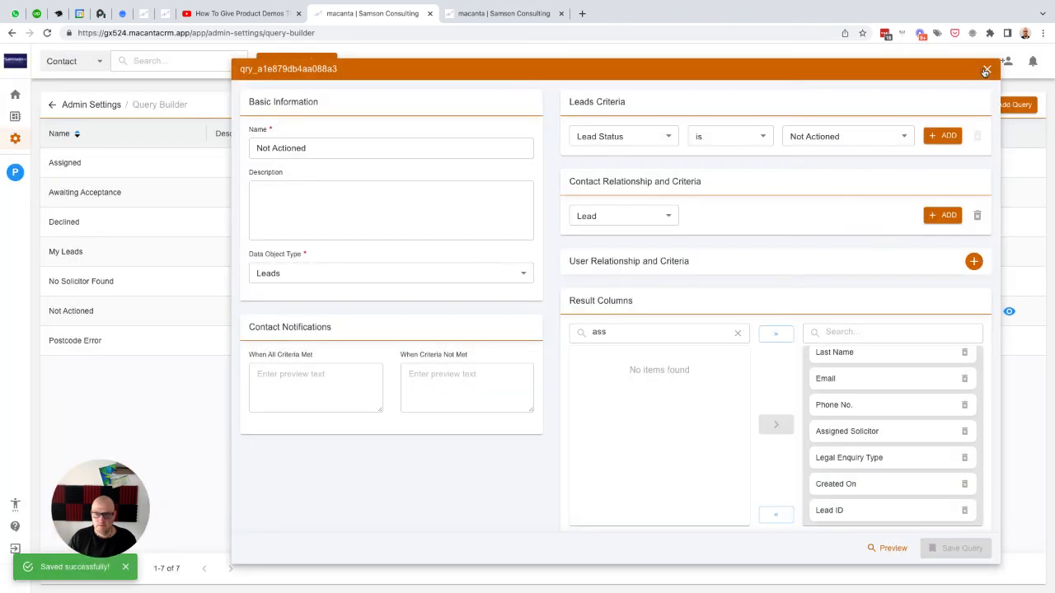
{"action": "left_click", "coordinate": [986, 69]}
- Add Assigned Solicitor to the Postcode Error query's result columns between Postal Code and Legal Enquiry Type, and save the query
{"action": "left_click", "coordinate": [1008, 343]}
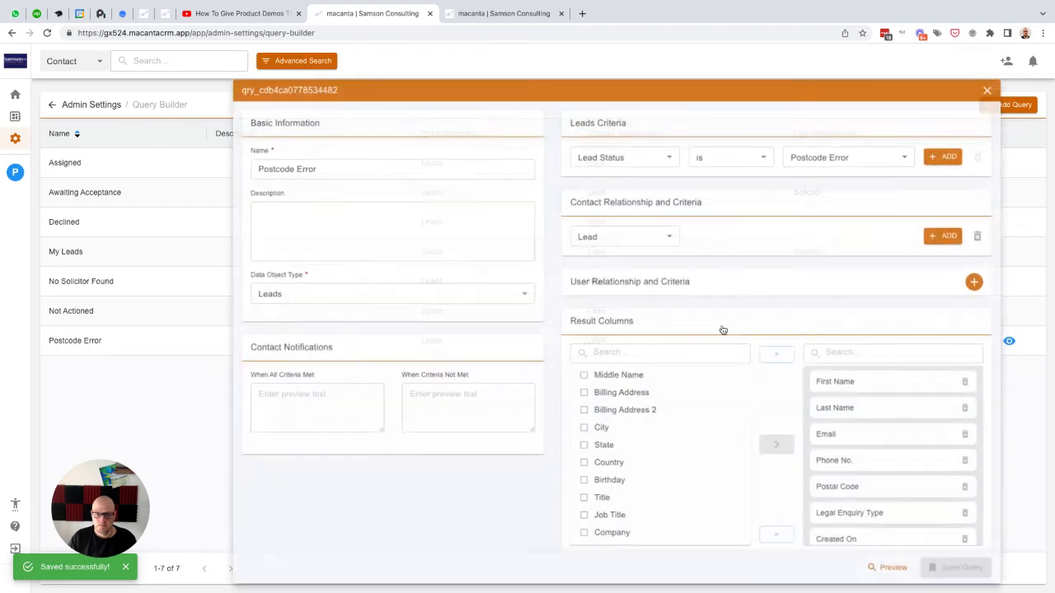
{"action": "left_click", "coordinate": [617, 350]}
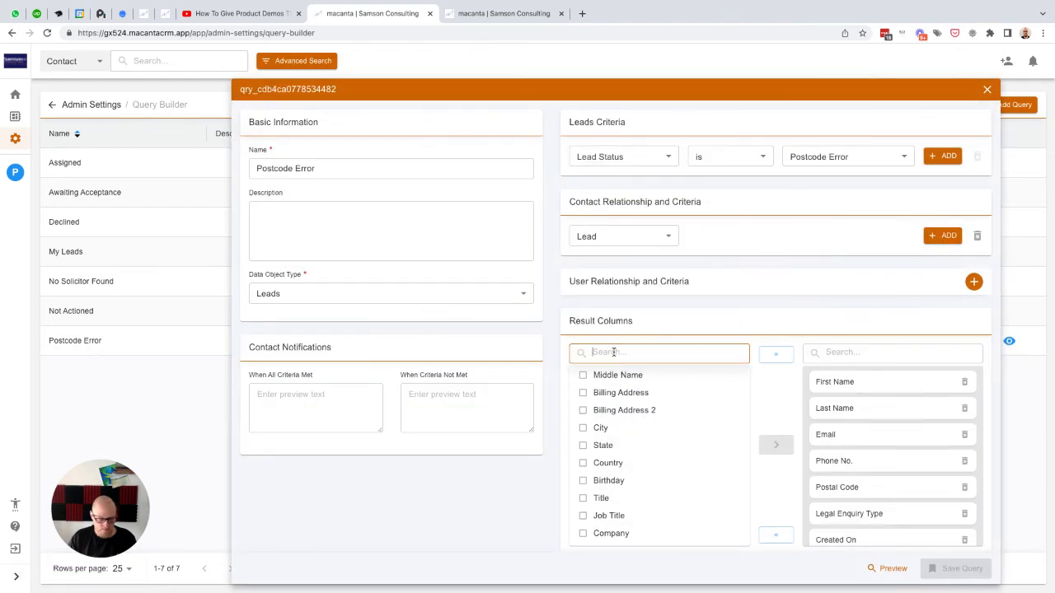
{"action": "left_click", "coordinate": [593, 393]}
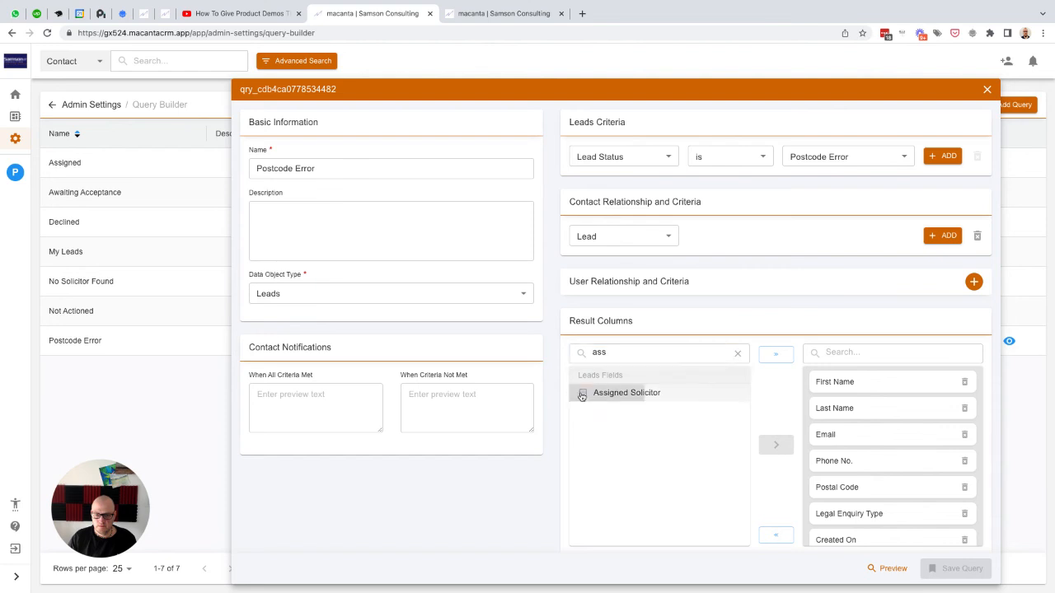
{"action": "left_click", "coordinate": [775, 445]}
{"action": "scroll", "coordinate": [877, 483], "scroll_direction": "down", "scroll_amount": 2}
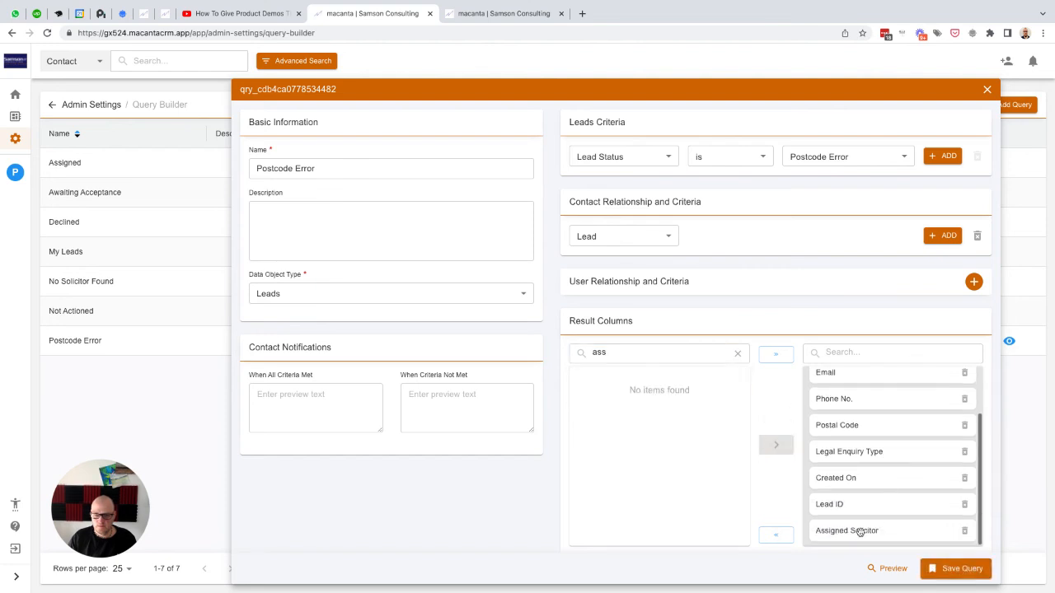
{"action": "left_click_drag", "start_coordinate": [859, 533], "coordinate": [852, 430]}
{"action": "left_click", "coordinate": [954, 568]}
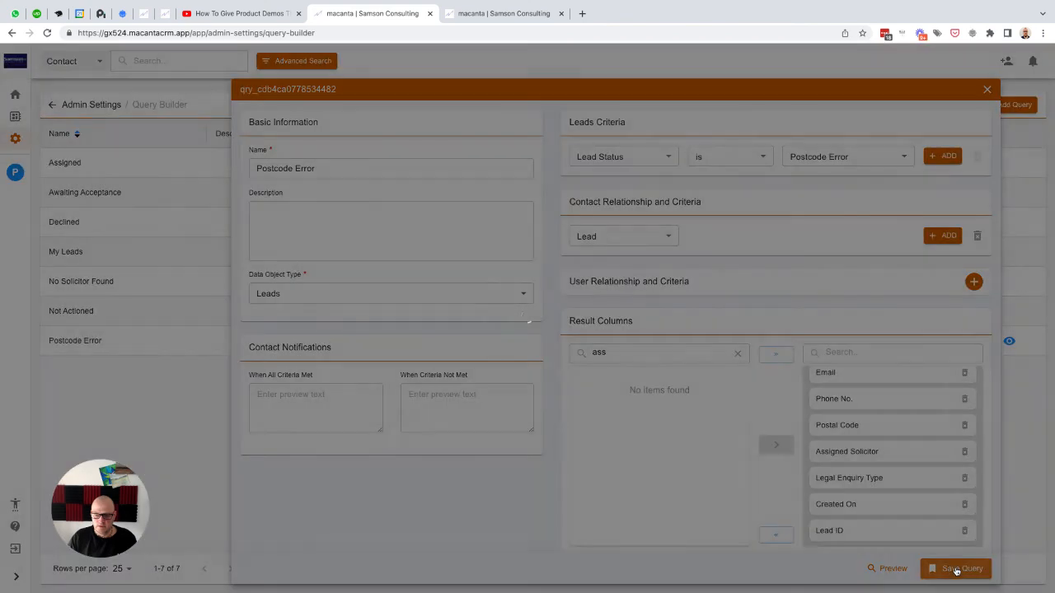
{"action": "left_click", "coordinate": [986, 90]}
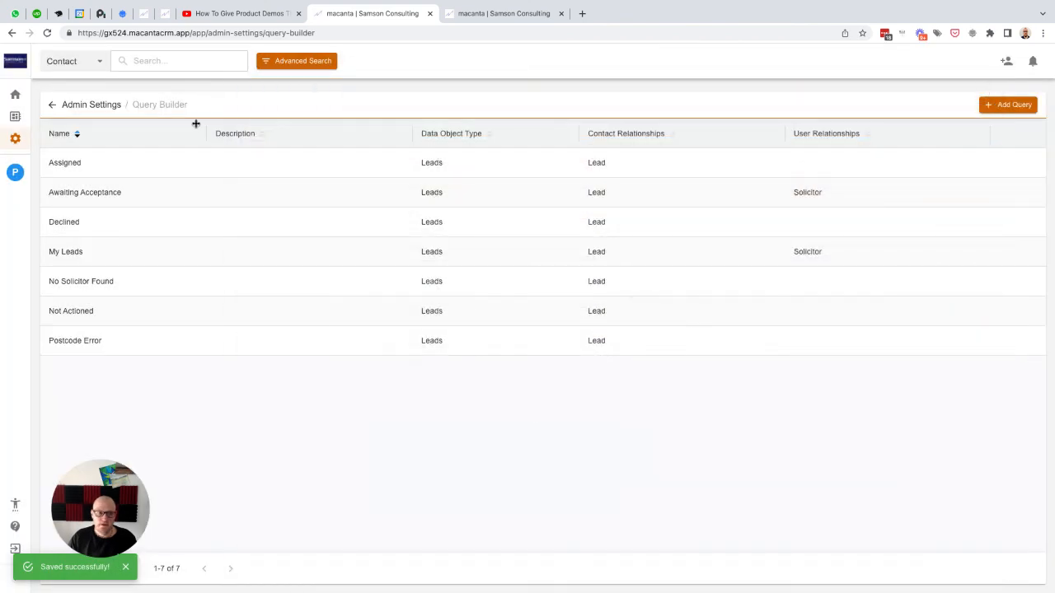
- Open the Declined results from the dashboard and check the lead's Assigned Solicitor value
{"action": "left_click", "coordinate": [15, 94]}
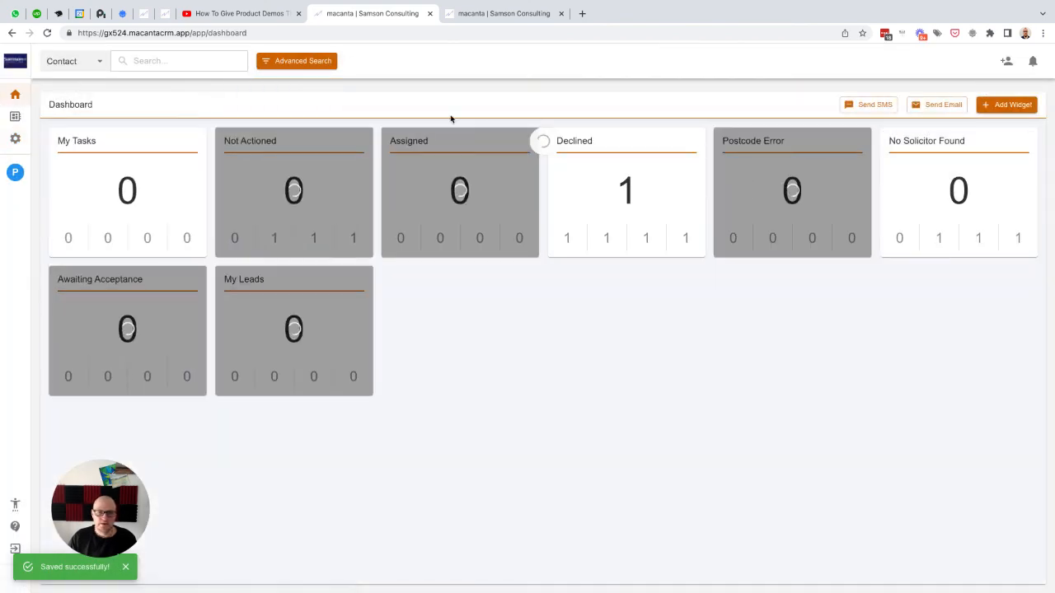
{"action": "left_click", "coordinate": [627, 189]}
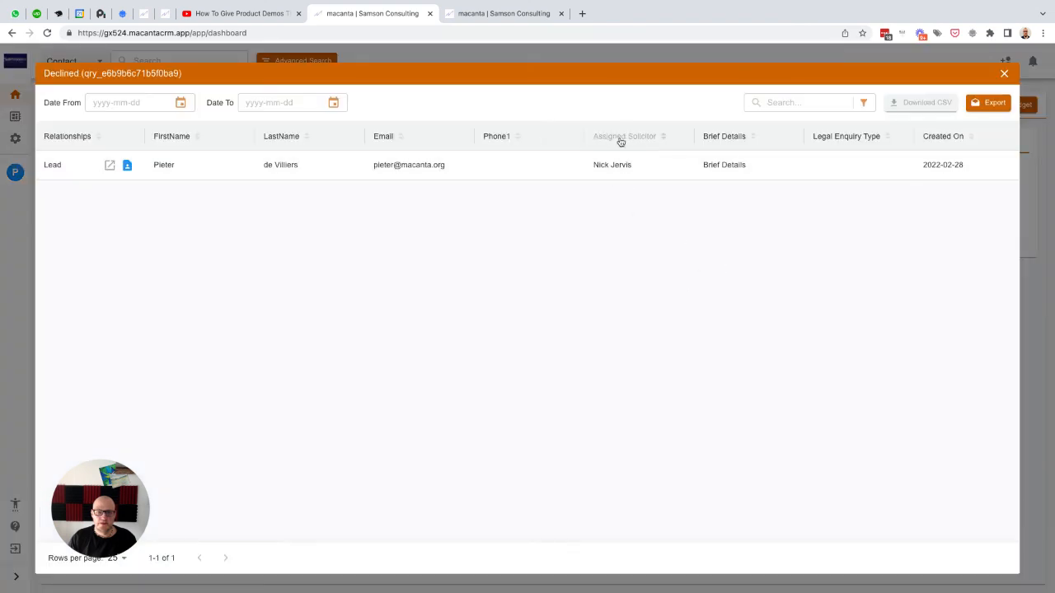
{"action": "mouse_move", "coordinate": [620, 164]}
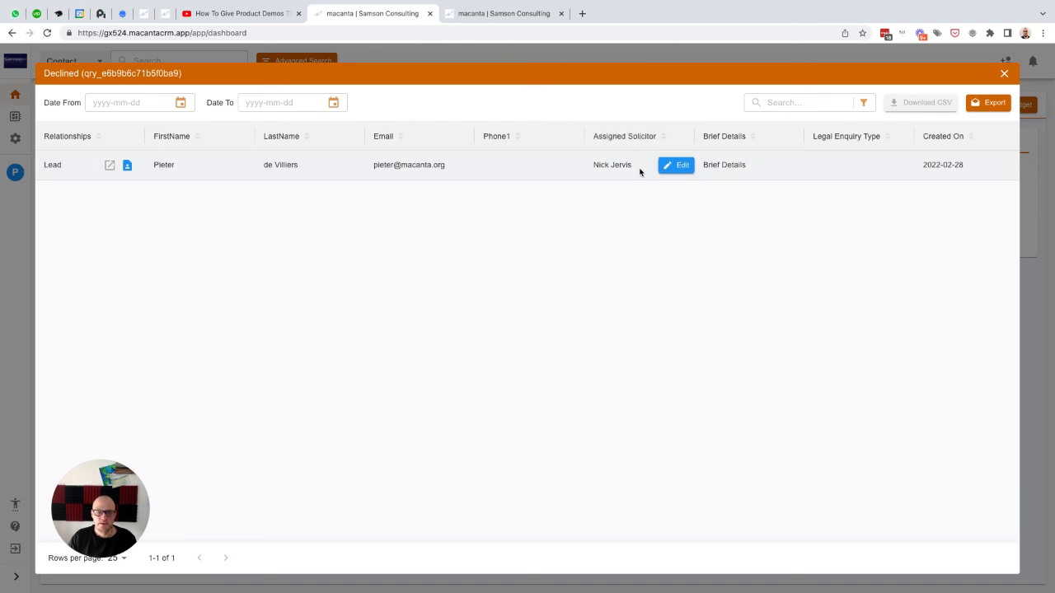
- Check the declined lead's automation history for the Set Assigned Solicitor trigger, and return to its Assigned Solicitor value in the results
{"action": "scroll", "coordinate": [640, 171], "scroll_direction": "right", "scroll_amount": 3}
{"action": "left_click", "coordinate": [1006, 165]}
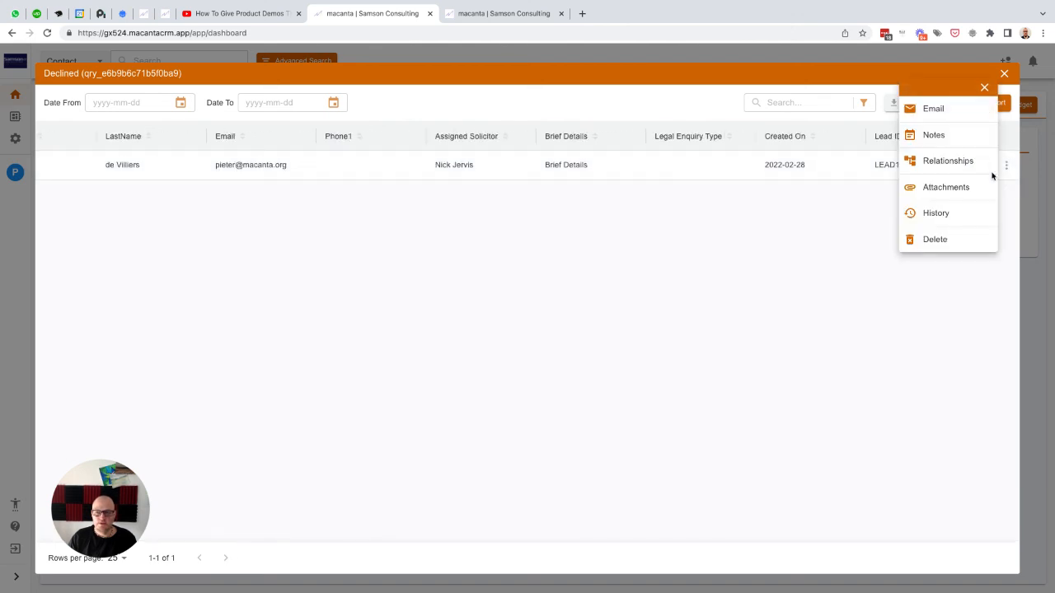
{"action": "left_click", "coordinate": [937, 213]}
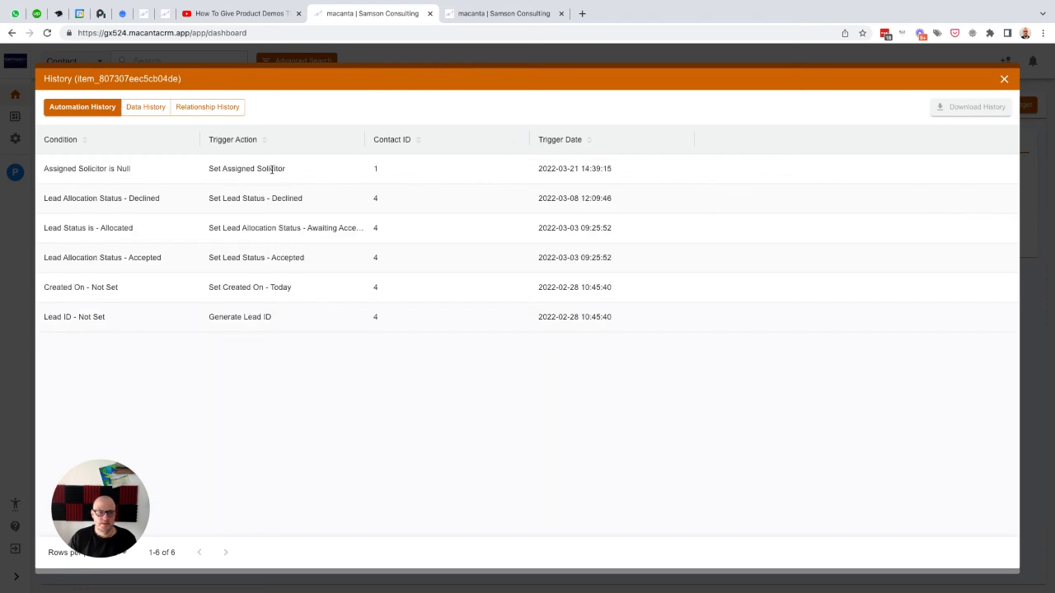
{"action": "left_click", "coordinate": [1002, 81]}
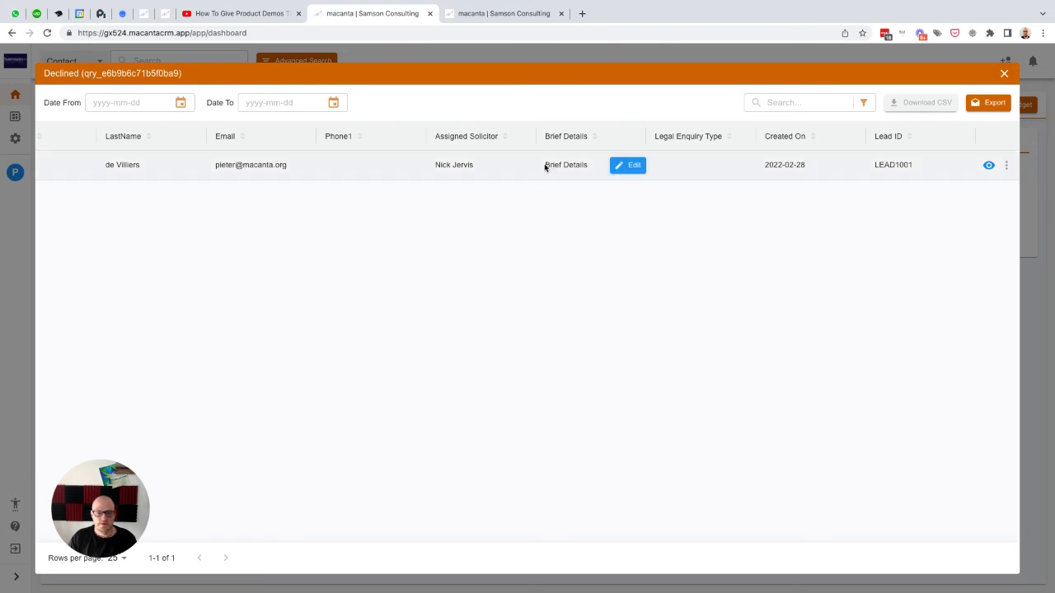
{"action": "mouse_move", "coordinate": [444, 168]}
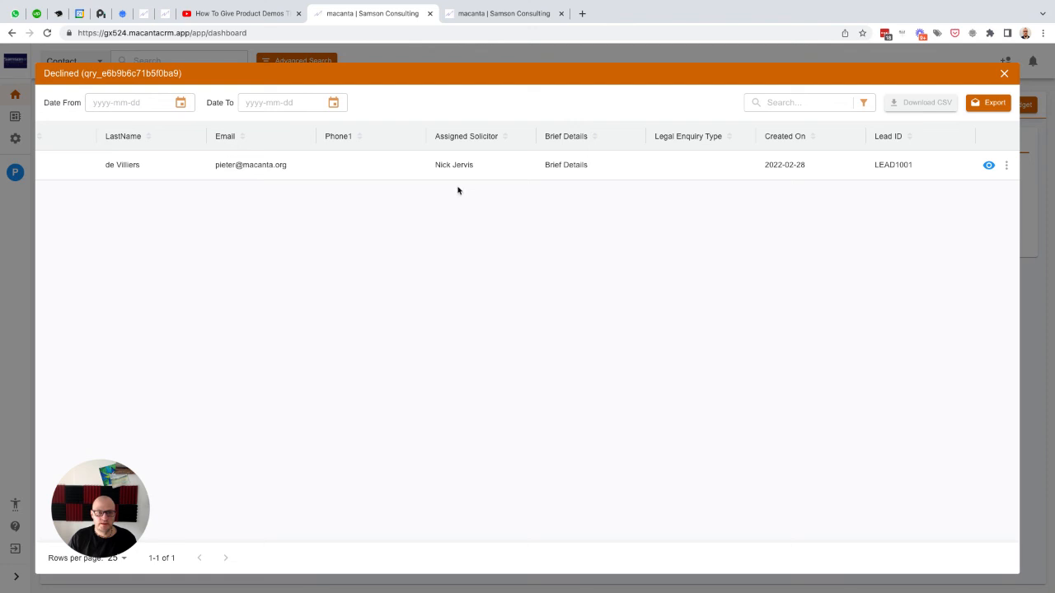
{"action": "scroll", "coordinate": [447, 174], "scroll_direction": "left", "scroll_amount": 3}
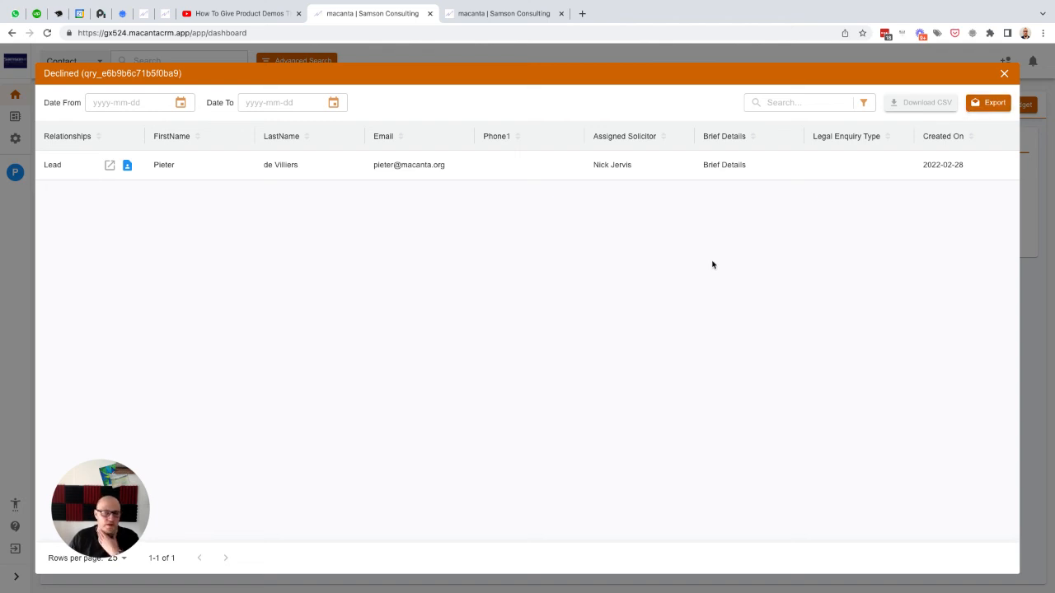
- Examine the declined lead's relationships to see which contact is the Solicitor, and close the Declined results
{"action": "scroll", "coordinate": [826, 165], "scroll_direction": "right", "scroll_amount": 4}
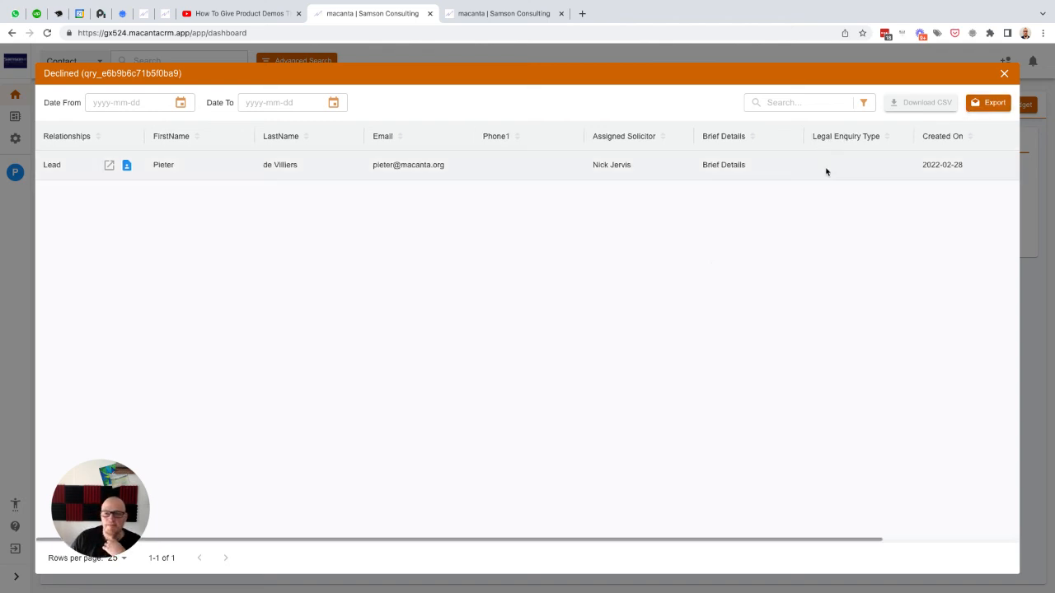
{"action": "left_click", "coordinate": [1003, 166]}
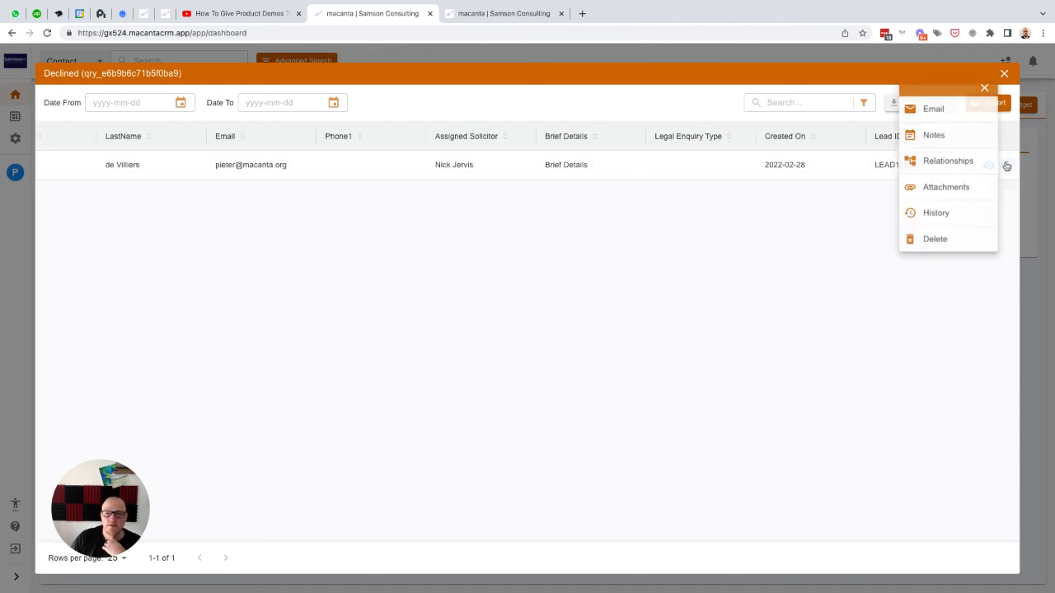
{"action": "left_click", "coordinate": [948, 162]}
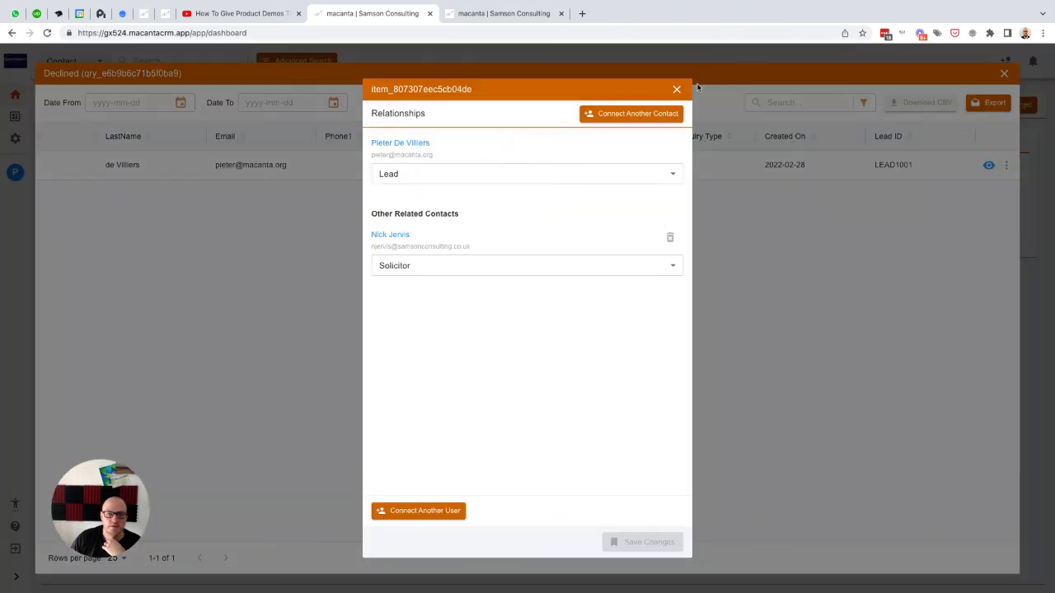
{"action": "left_click", "coordinate": [677, 88]}
{"action": "left_click", "coordinate": [1003, 74]}
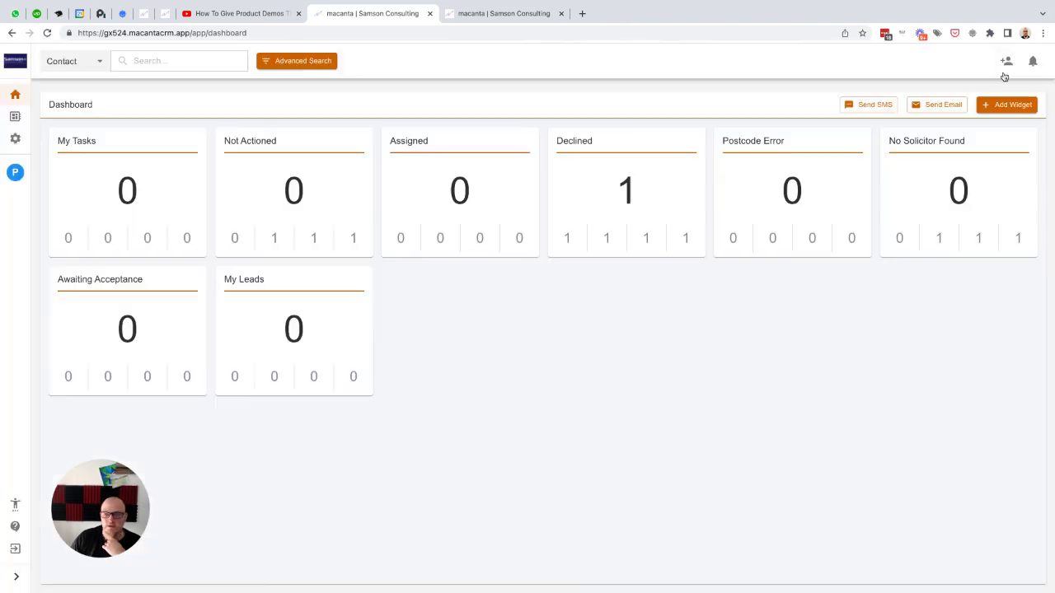